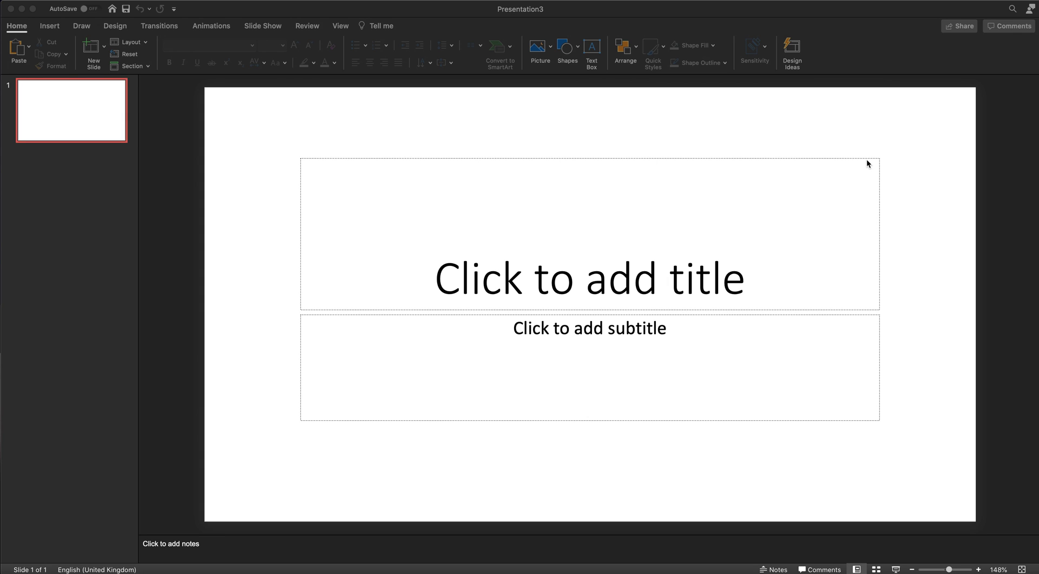
# Set the slide size to A3 Paper (297x420 mm) and scale the content up to fit.
pyautogui.click(115, 27)
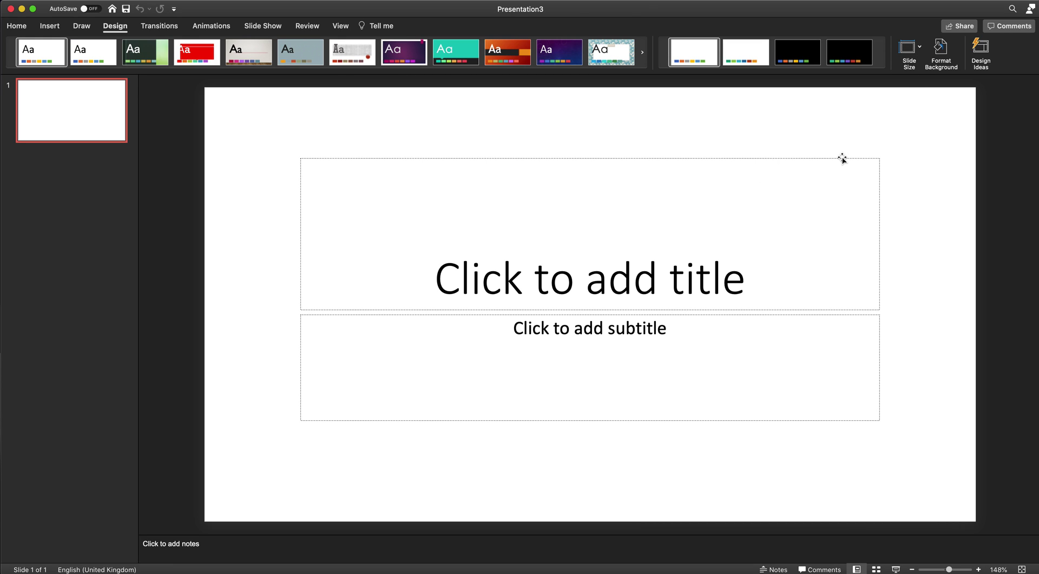
pyautogui.click(920, 48)
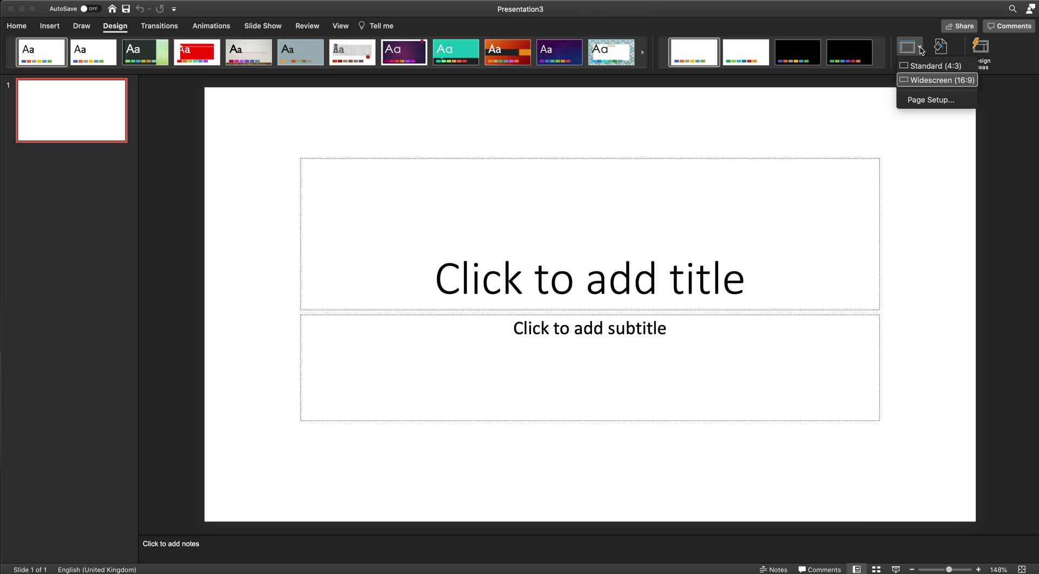
pyautogui.click(916, 101)
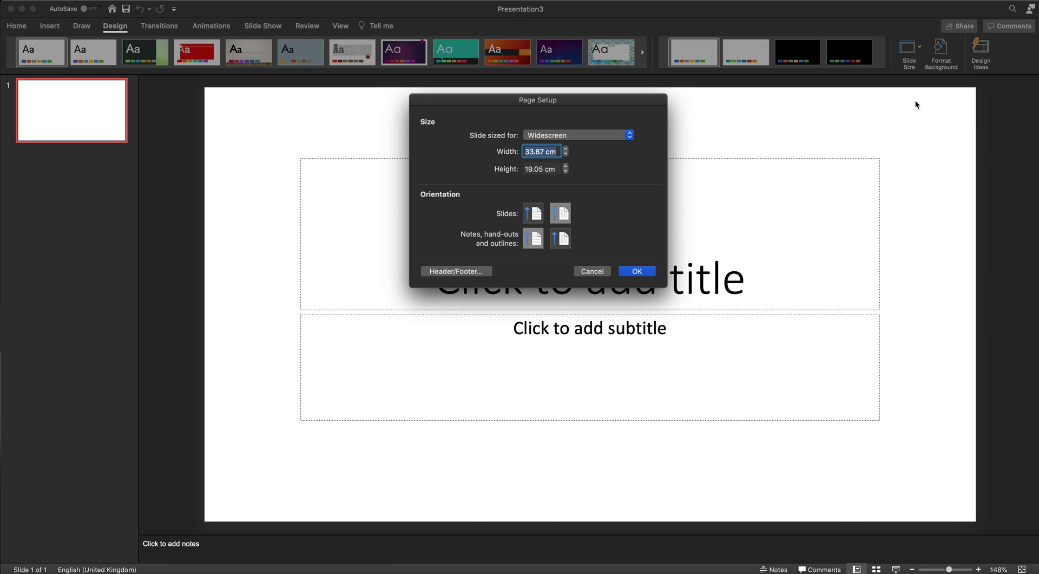
pyautogui.click(629, 135)
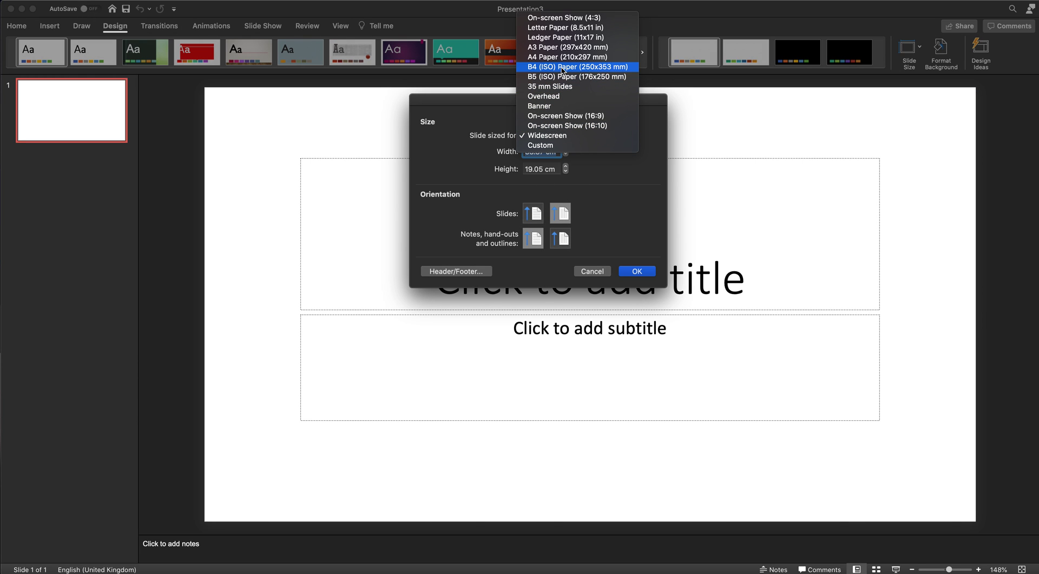
pyautogui.click(548, 51)
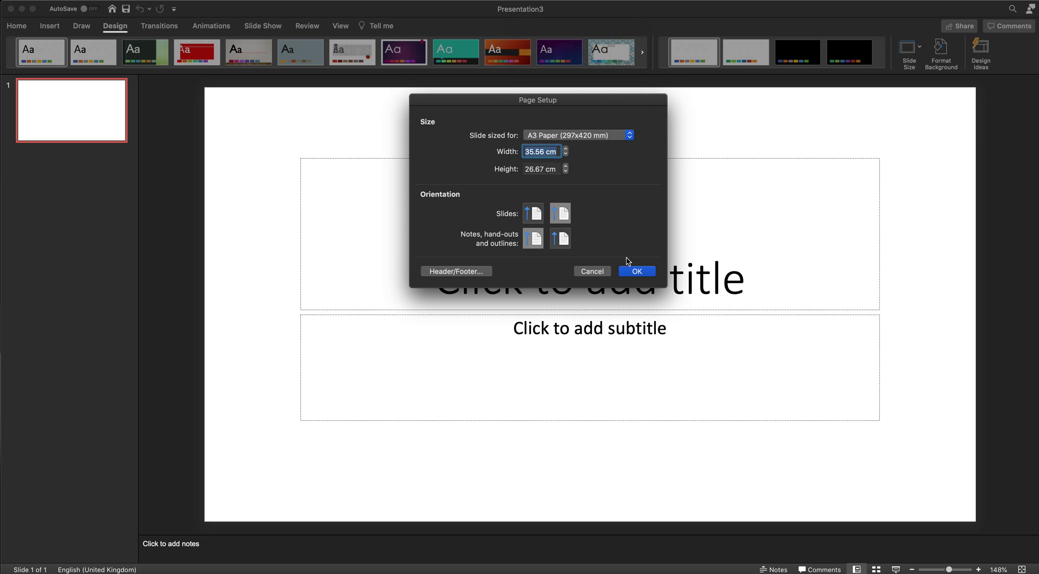
pyautogui.click(638, 272)
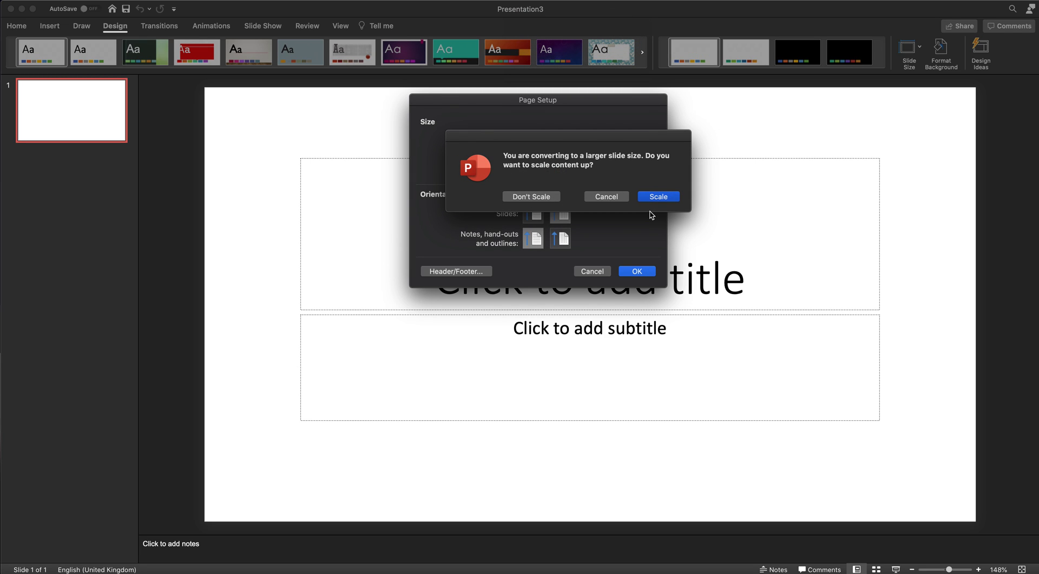
pyautogui.click(656, 197)
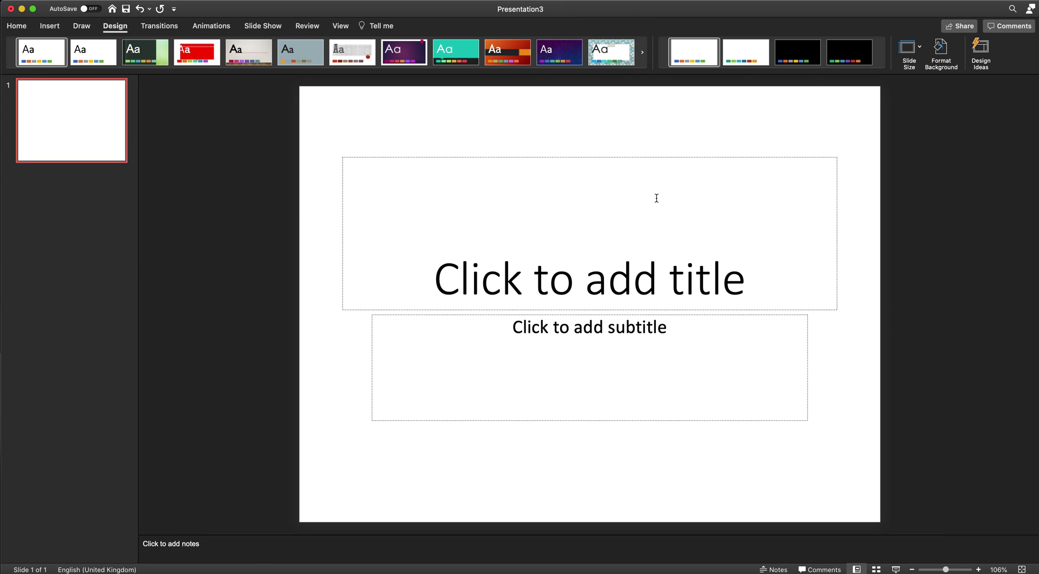
# Delete the title and subtitle placeholders from the slide.
pyautogui.click(824, 158)
pyautogui.press('BackSpace')
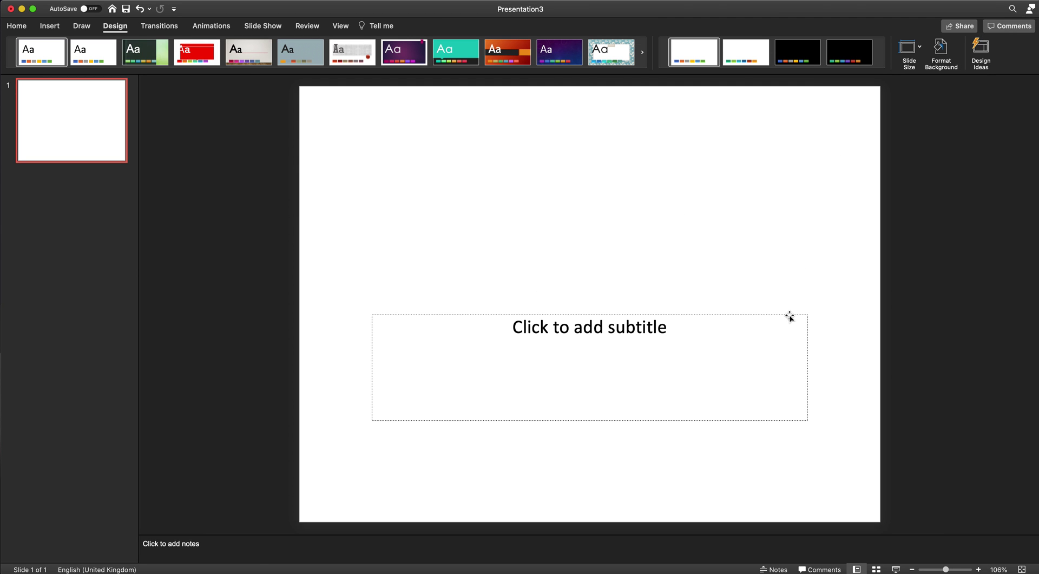
pyautogui.click(788, 315)
pyautogui.press('BackSpace')
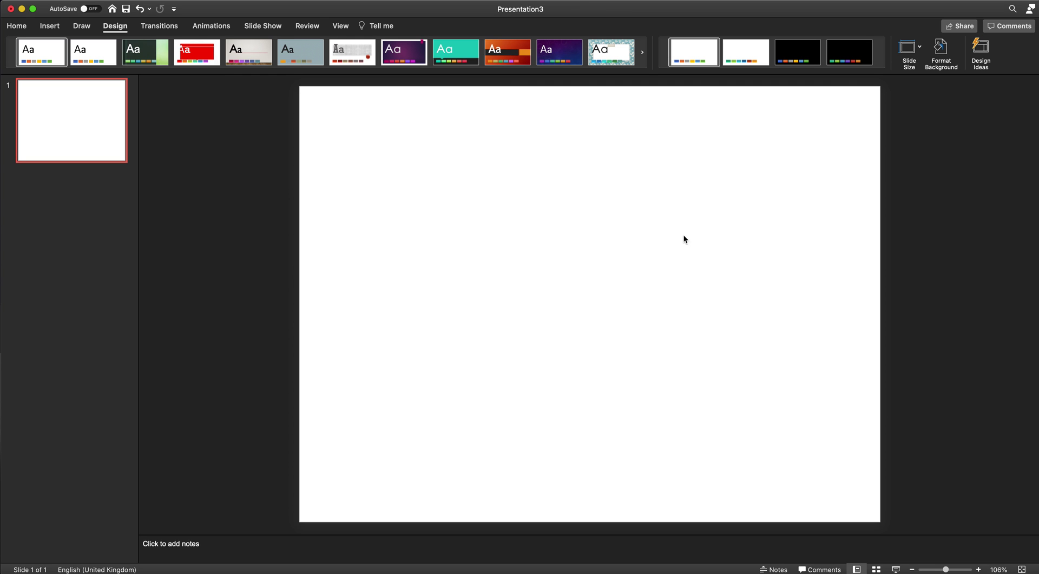
# Give the slide background a solid dark grey fill from the theme colours.
pyautogui.click(942, 52)
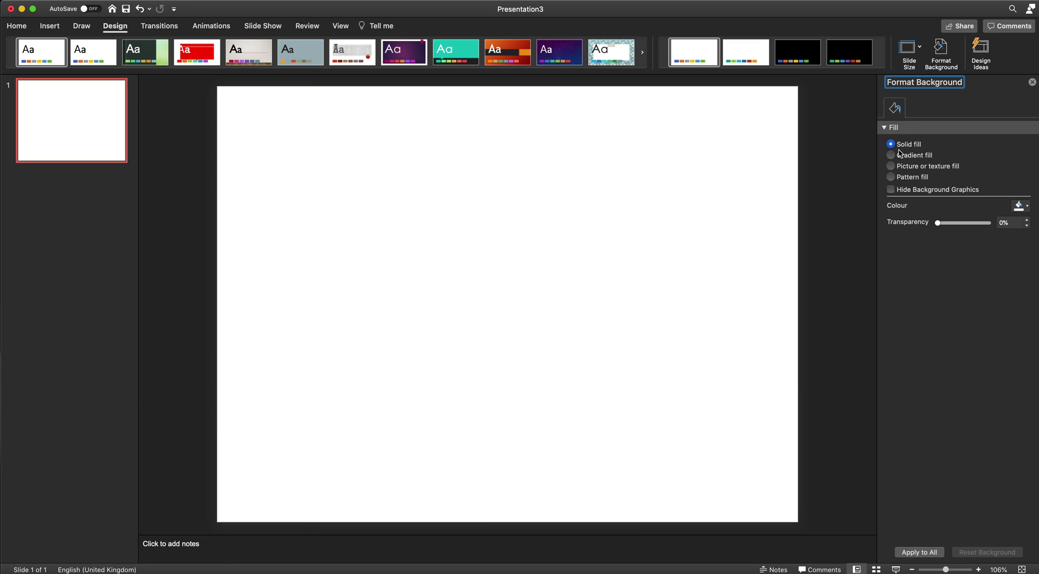
pyautogui.click(1024, 209)
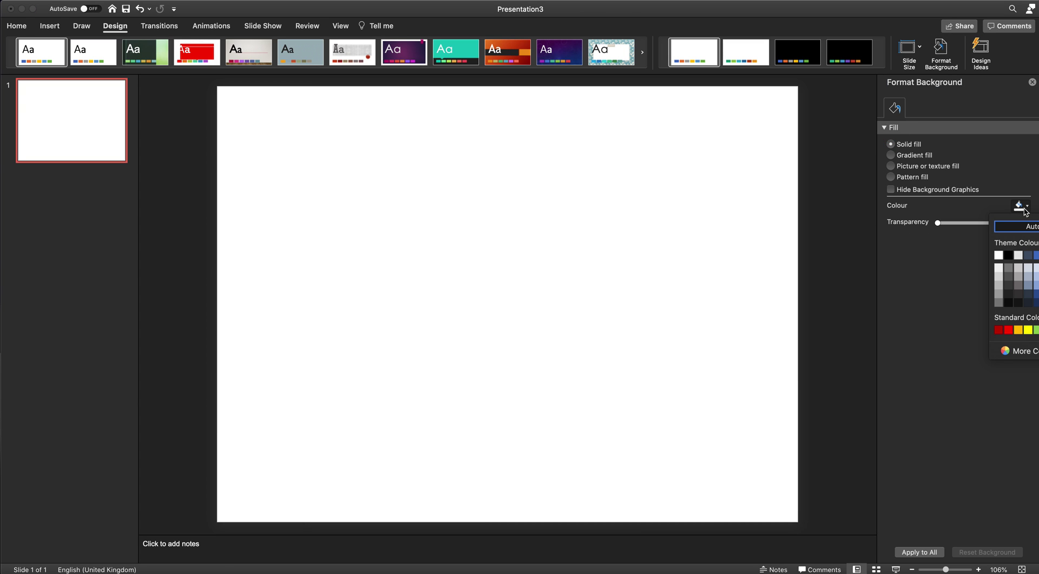
pyautogui.click(1019, 285)
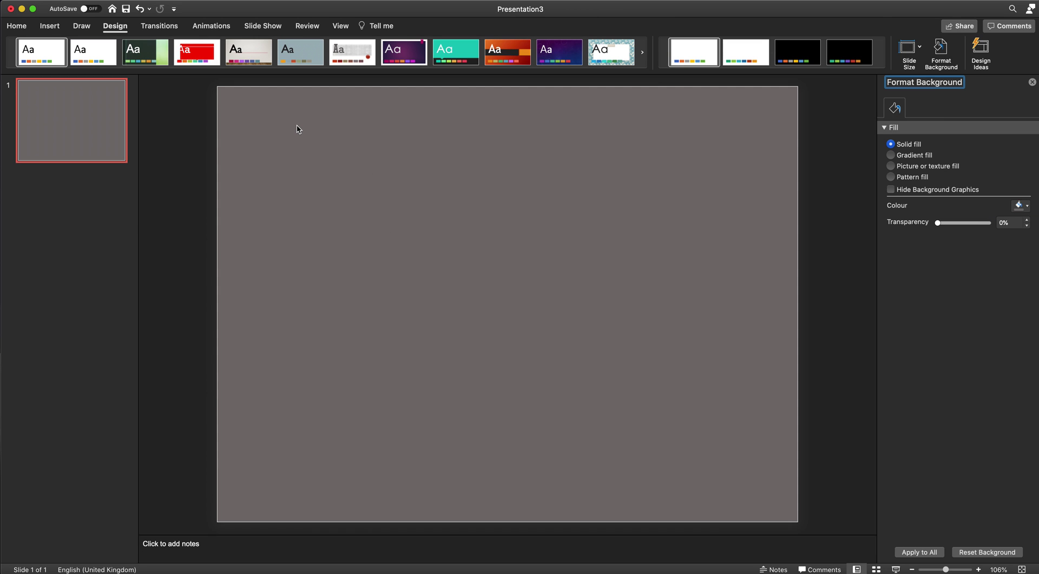
# Add a text box reading "Story board" in white text near the slide's upper-left corner.
pyautogui.click(18, 26)
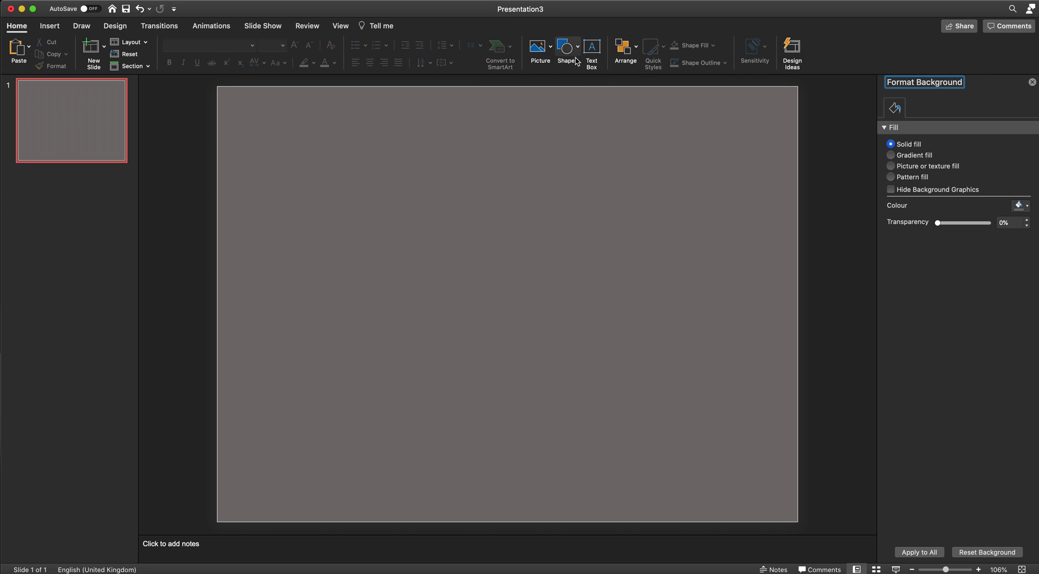
pyautogui.click(592, 52)
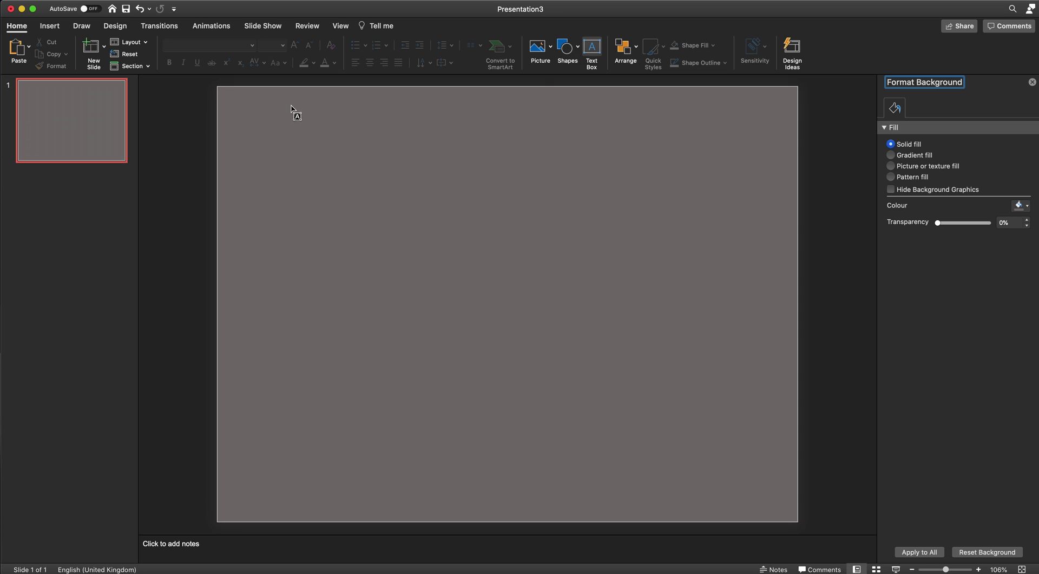
pyautogui.moveTo(235, 102); pyautogui.dragTo(394, 133)
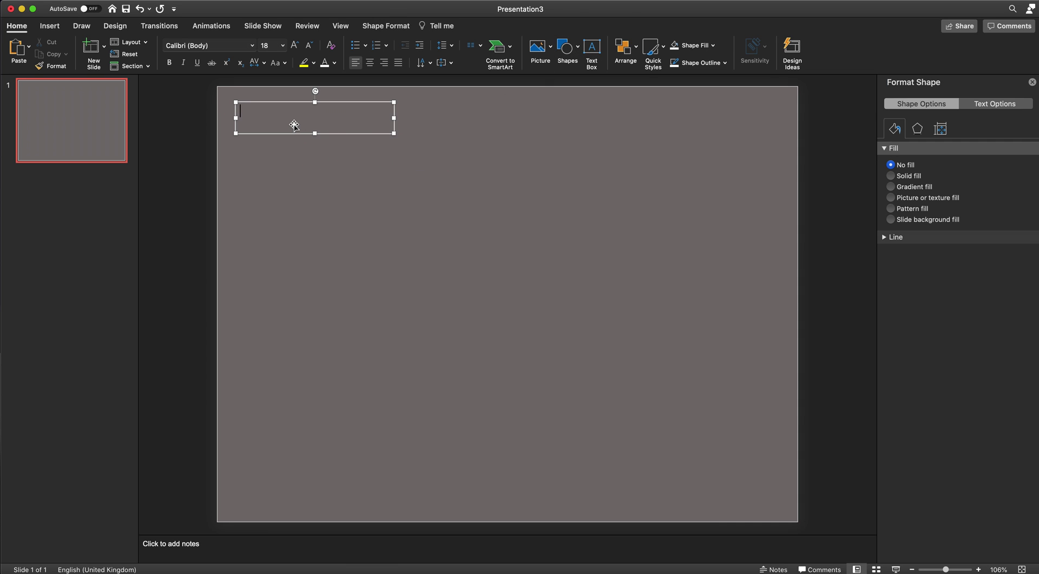
pyautogui.write('S')
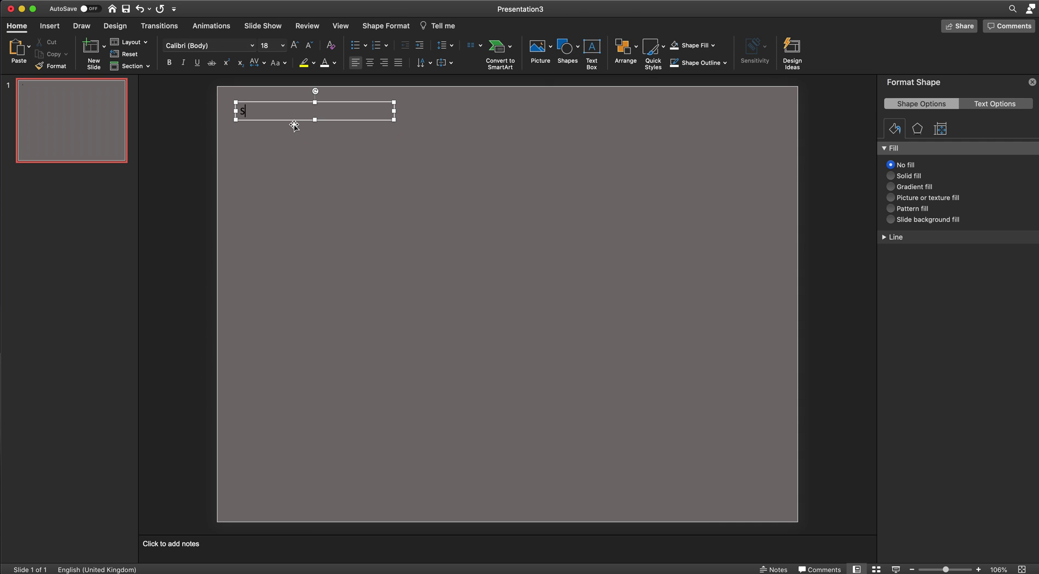
pyautogui.write('tory board')
pyautogui.press('super+a')
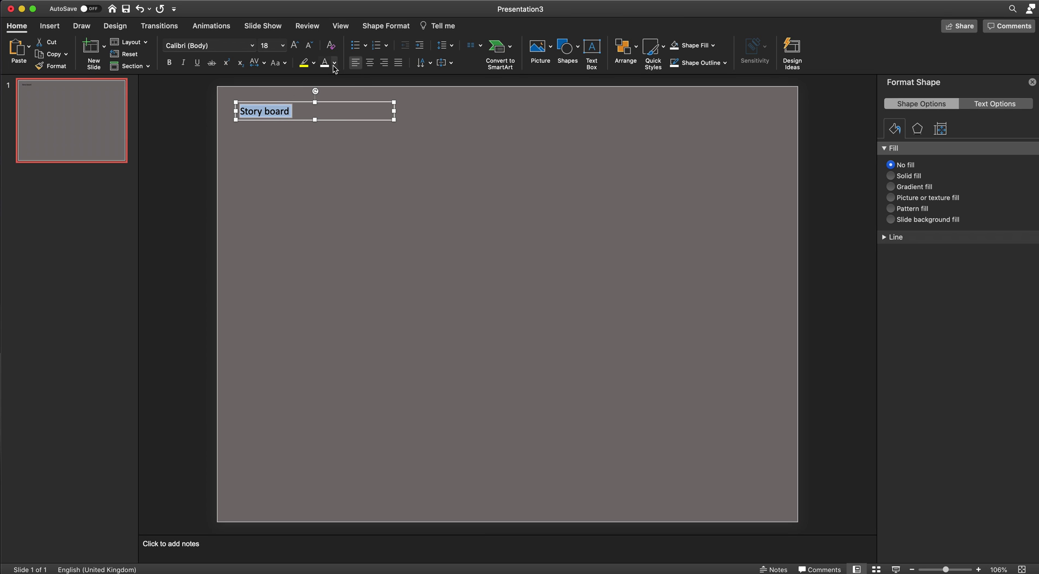
pyautogui.click(350, 115)
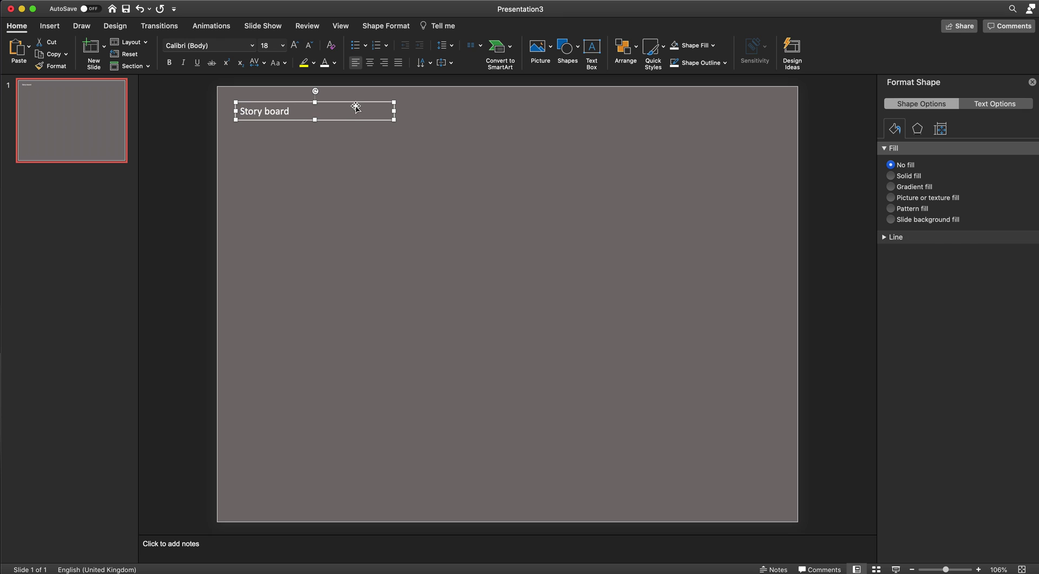
pyautogui.moveTo(355, 104); pyautogui.dragTo(354, 101)
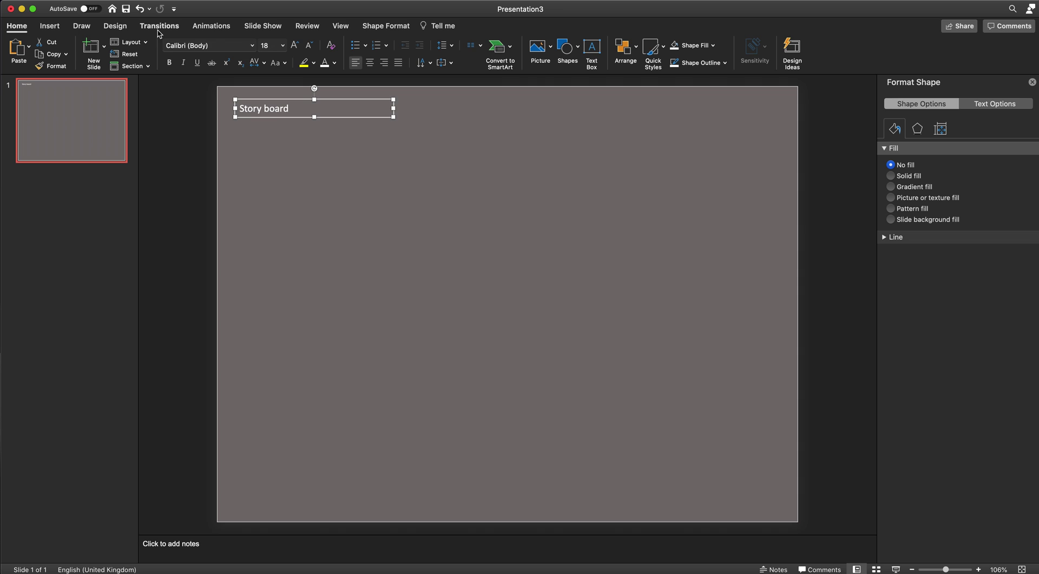
# Insert the solid clapperboard icon found by searching for "film", and enlarge it to about 4.14 cm square in the slide's upper-right corner.
pyautogui.click(49, 26)
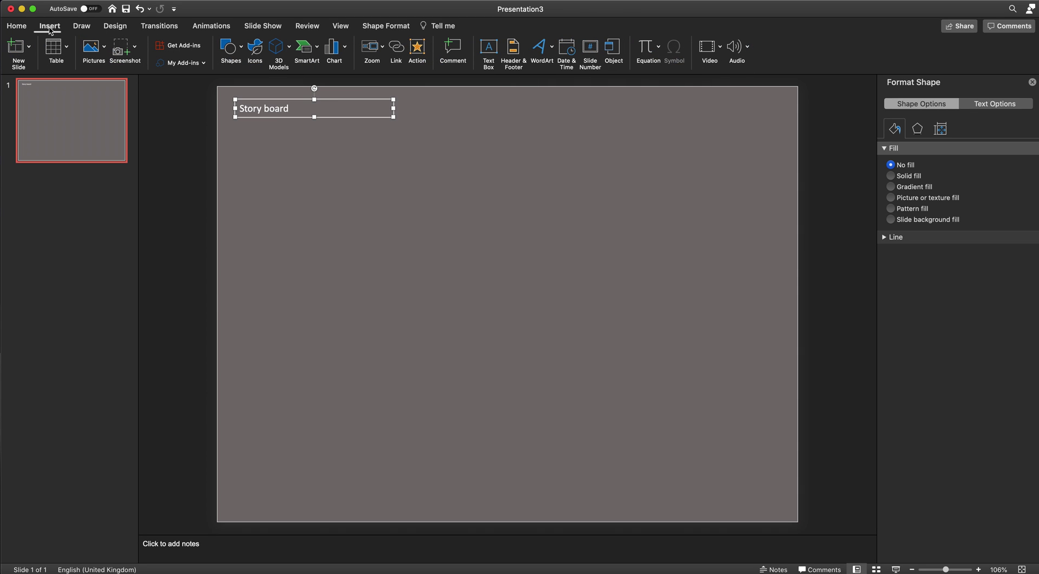
pyautogui.click(256, 54)
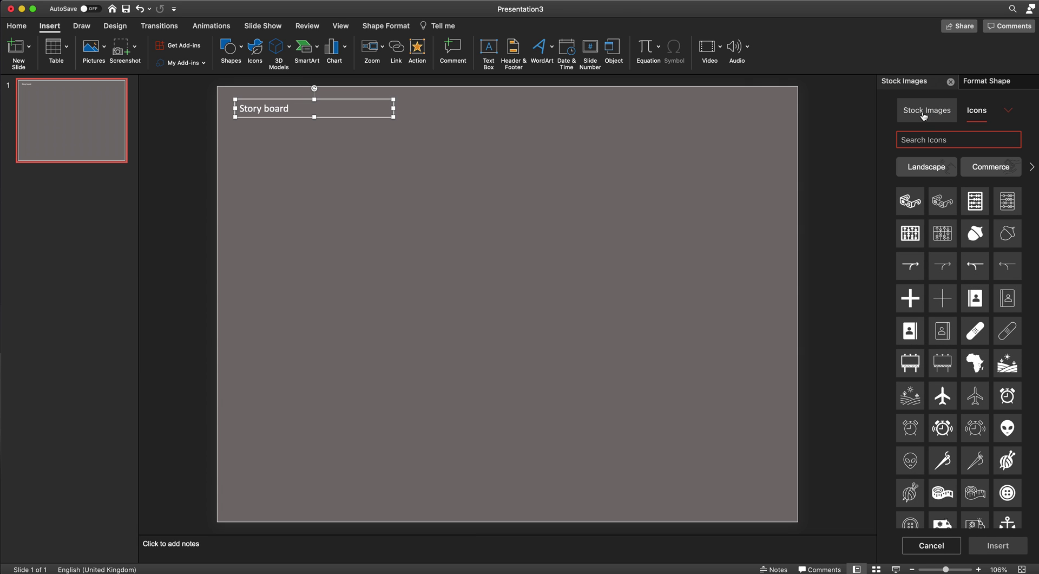
pyautogui.write('film')
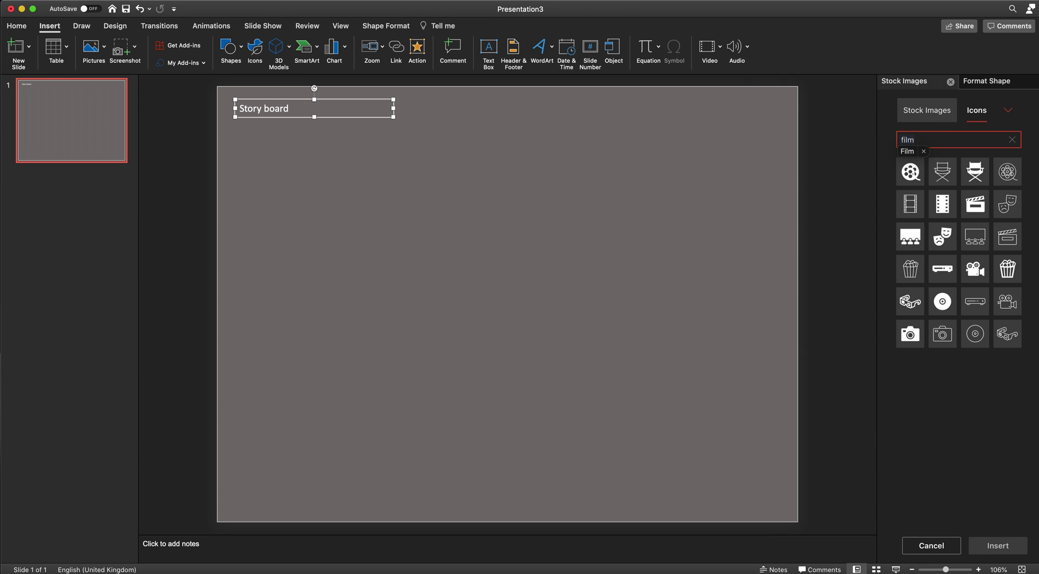
pyautogui.click(908, 151)
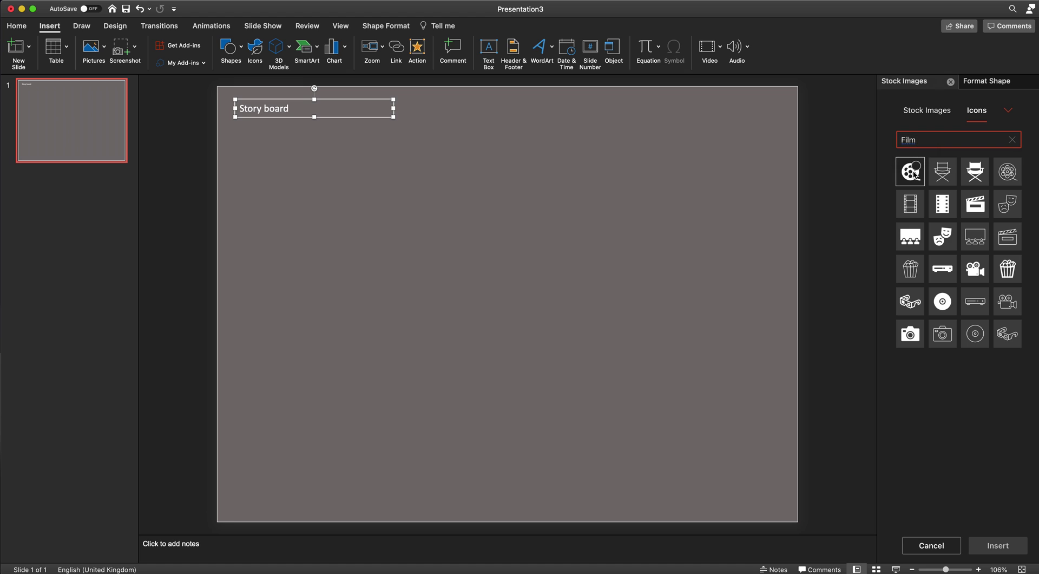
pyautogui.click(972, 210)
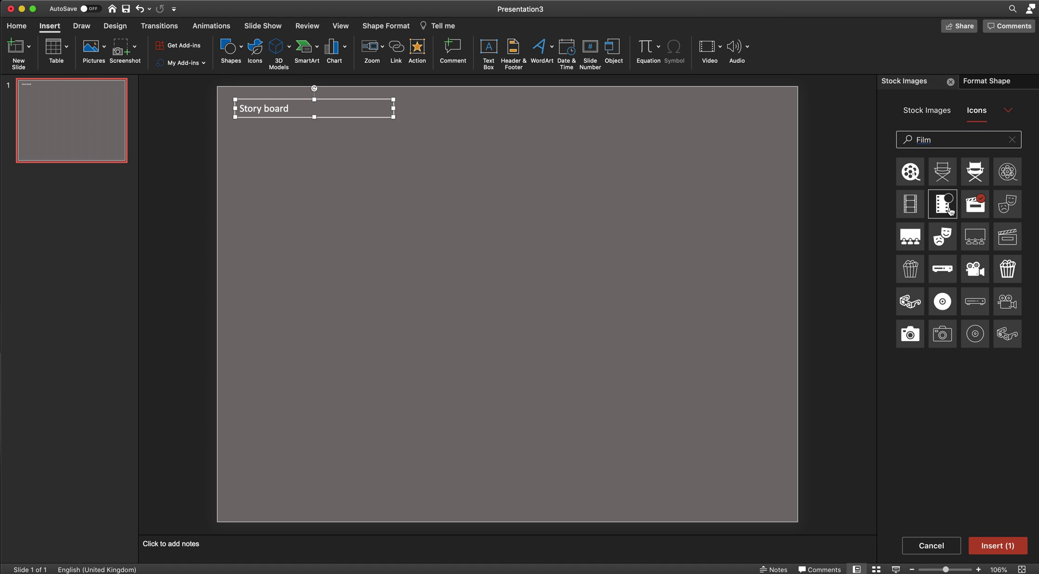
pyautogui.click(1014, 548)
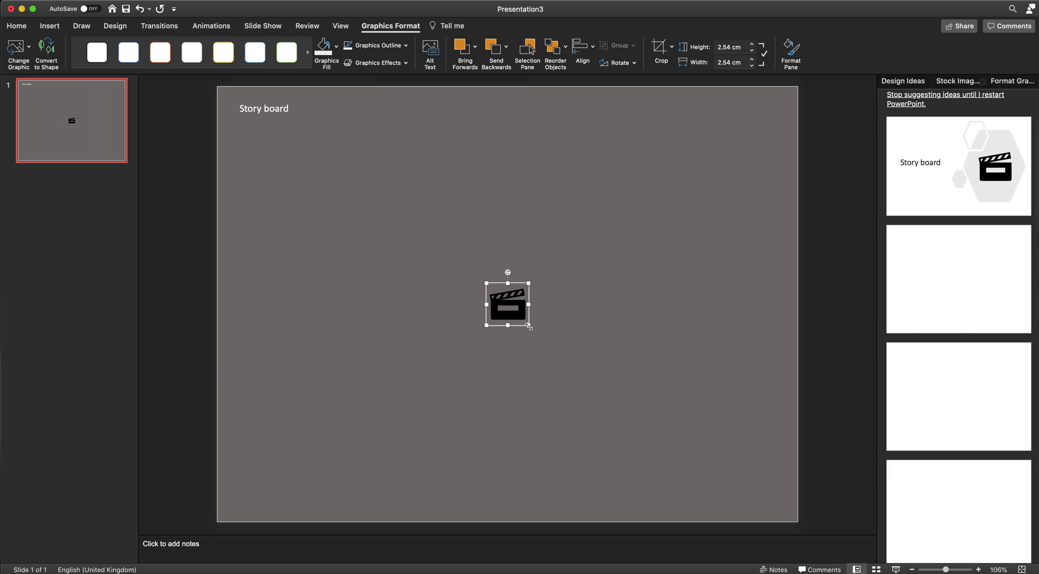
pyautogui.moveTo(529, 326); pyautogui.dragTo(773, 141)
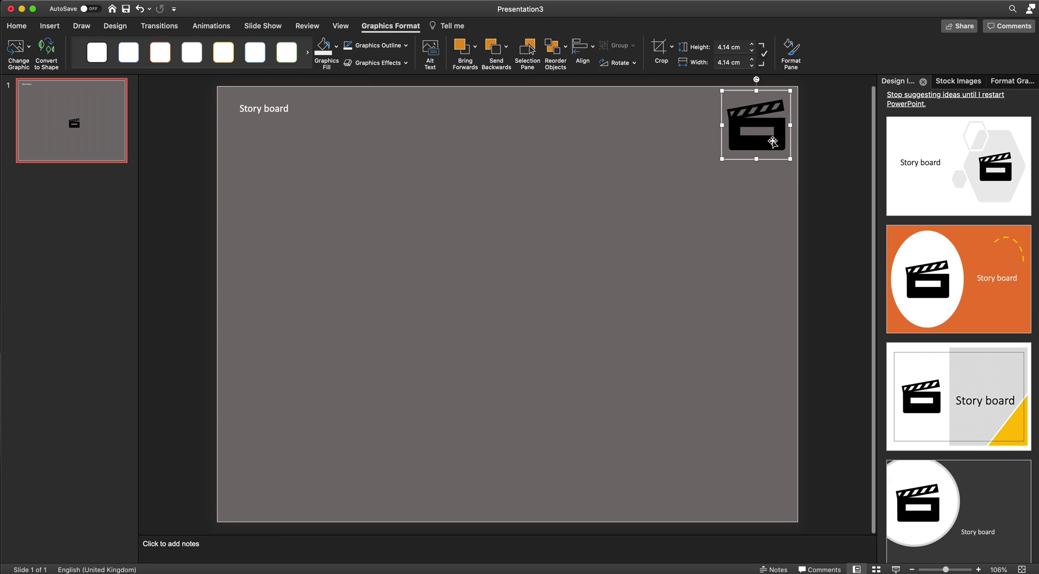
pyautogui.click(923, 82)
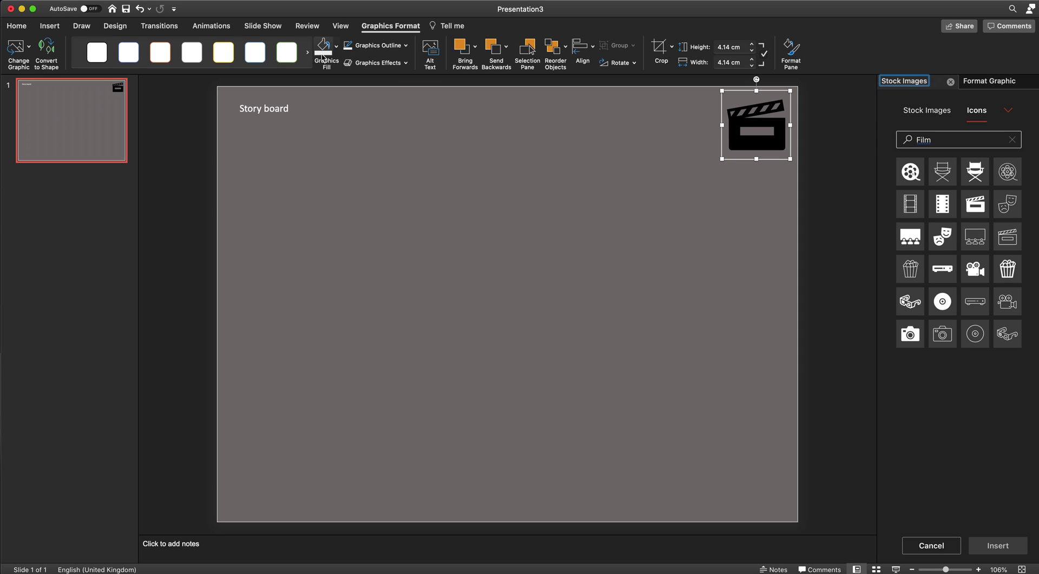
# Fill the clapperboard icon white and shrink it to about 3.51 cm square.
pyautogui.click(336, 46)
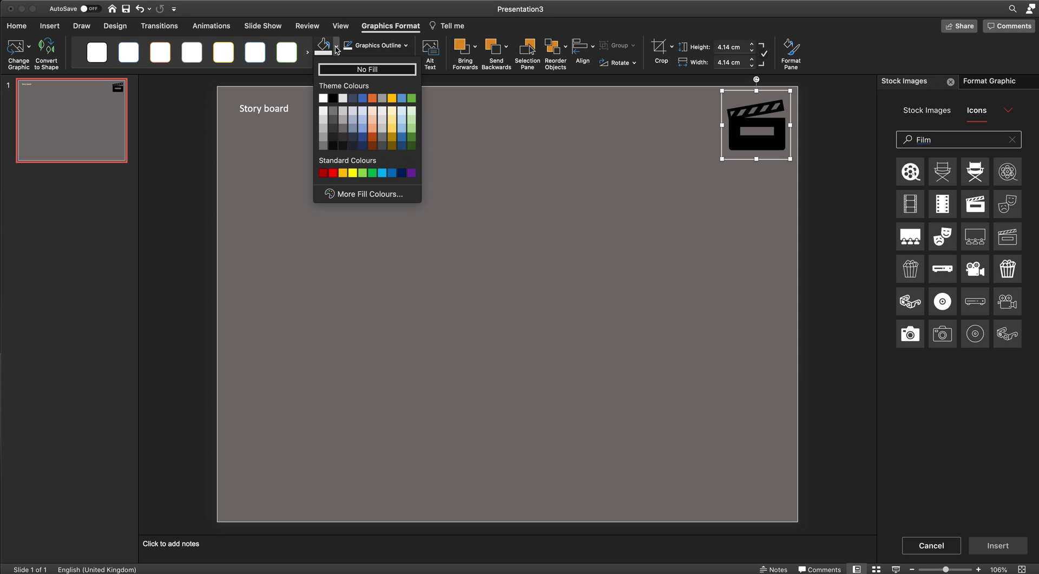
pyautogui.click(323, 98)
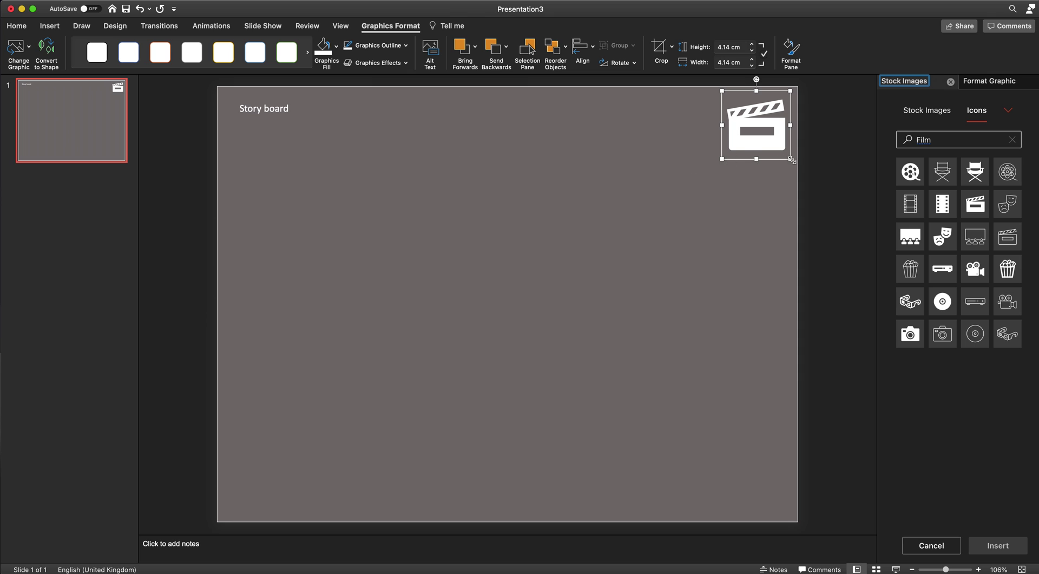
pyautogui.moveTo(791, 160); pyautogui.dragTo(780, 149)
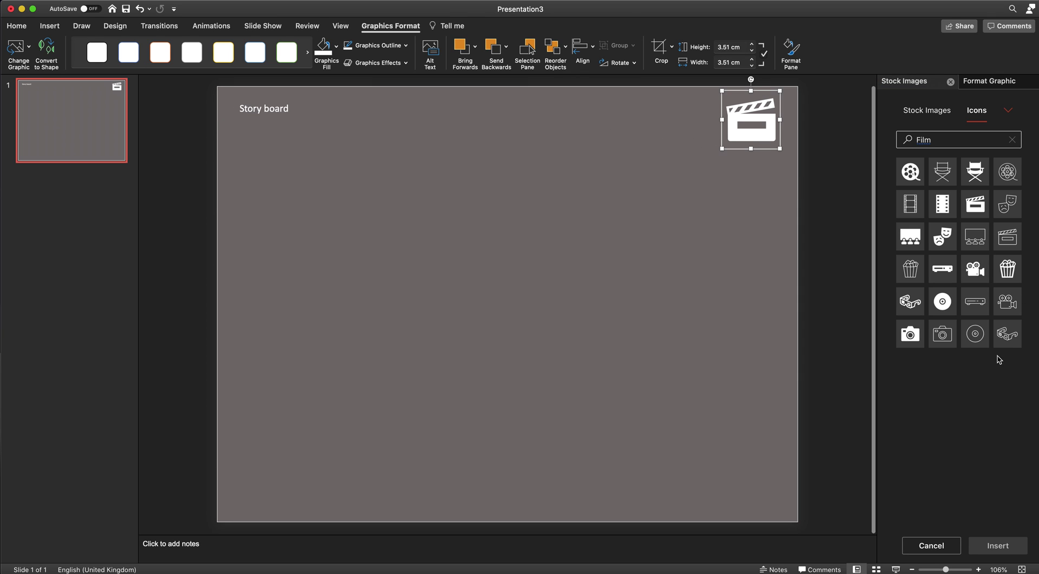
pyautogui.click(950, 82)
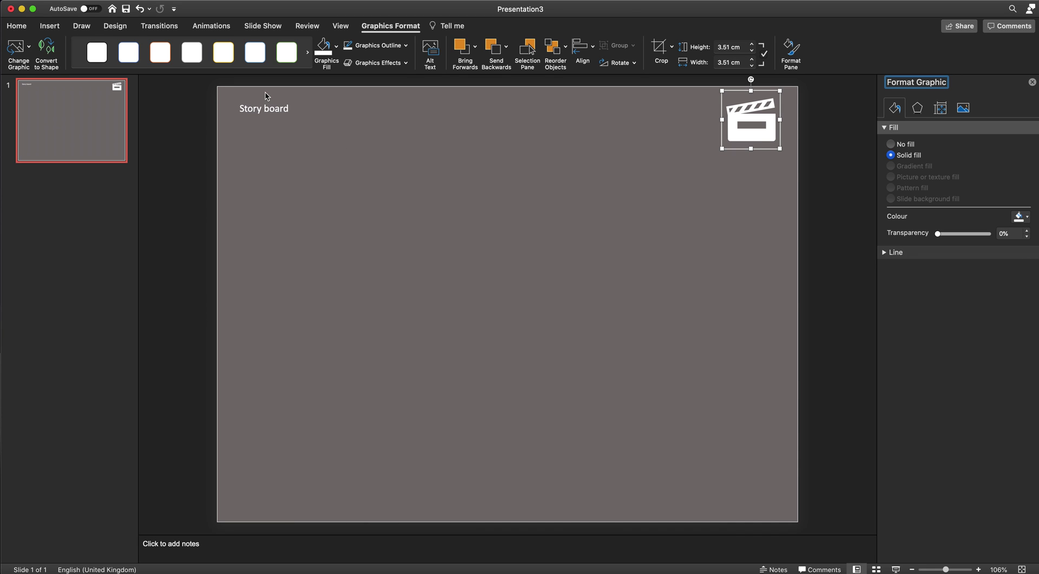
# Draw a rounded rectangle about 9.65 cm wide and 6.86 cm high below the "Story board" title.
pyautogui.click(52, 28)
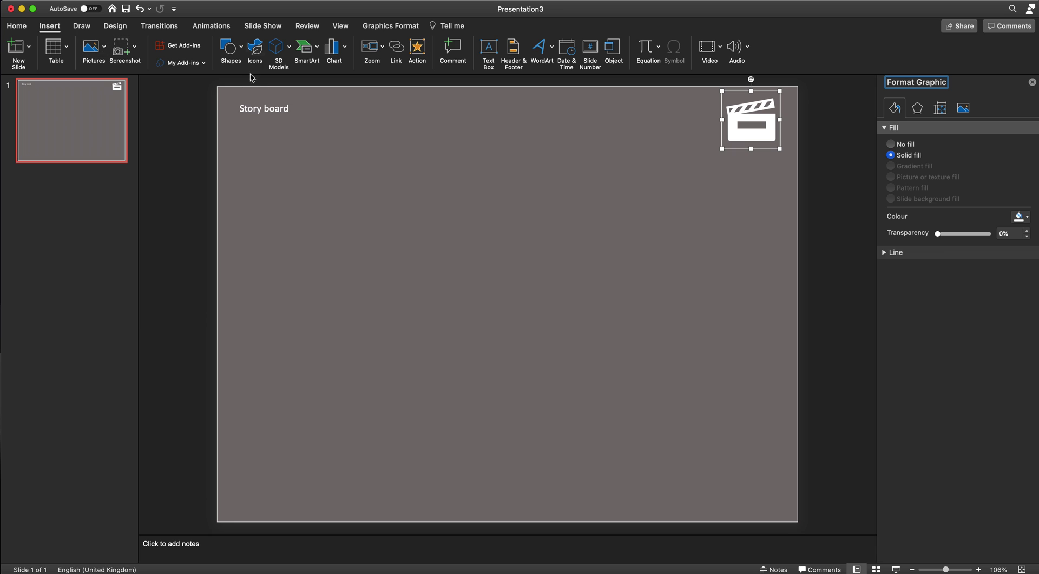
pyautogui.click(242, 51)
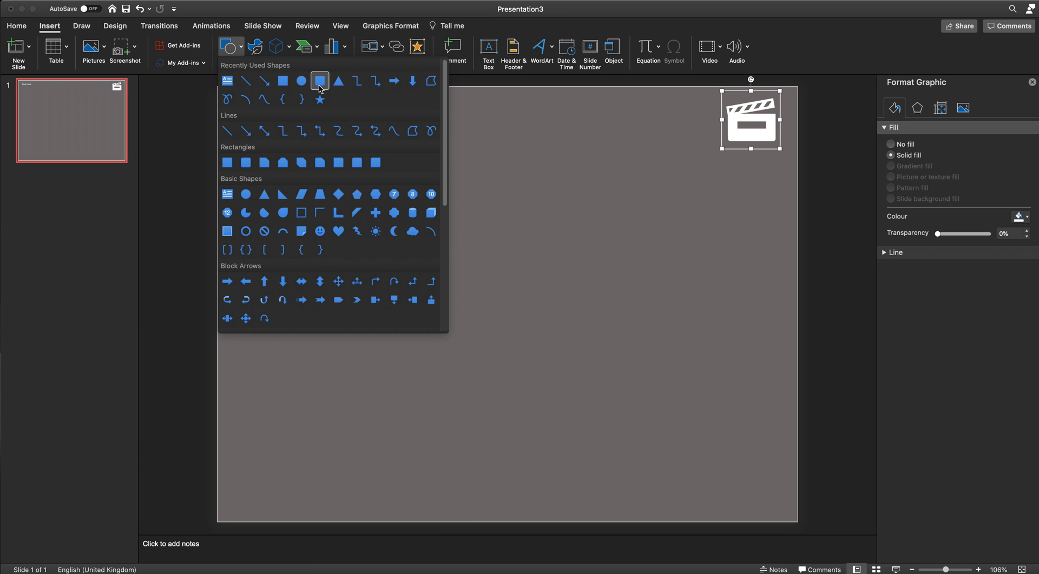
pyautogui.click(319, 83)
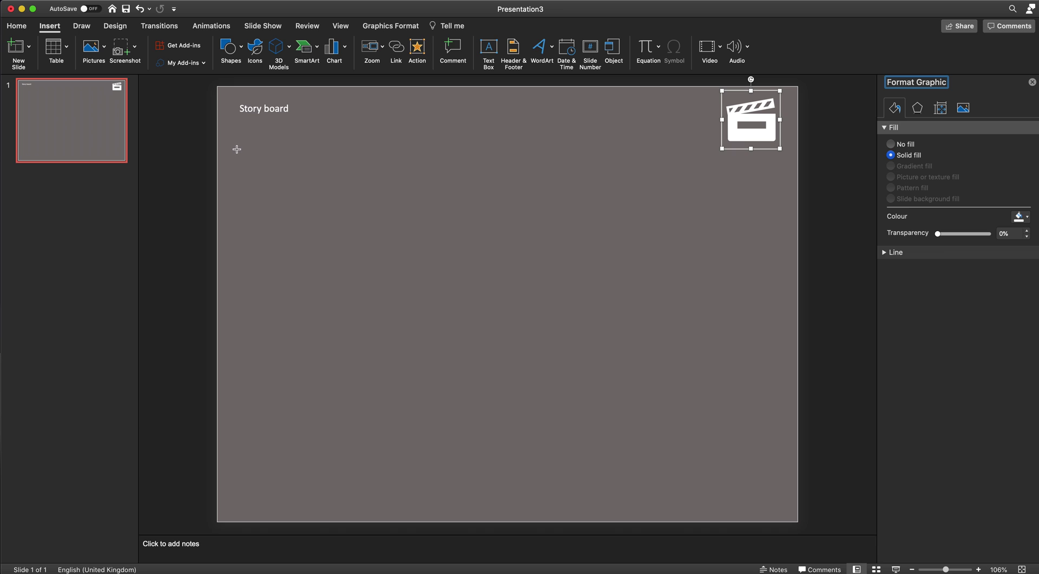
pyautogui.moveTo(235, 149)
pyautogui.mouseDown()
pyautogui.moveTo(302, 194)
pyautogui.moveTo(404, 221)
pyautogui.moveTo(397, 263)
pyautogui.mouseUp()
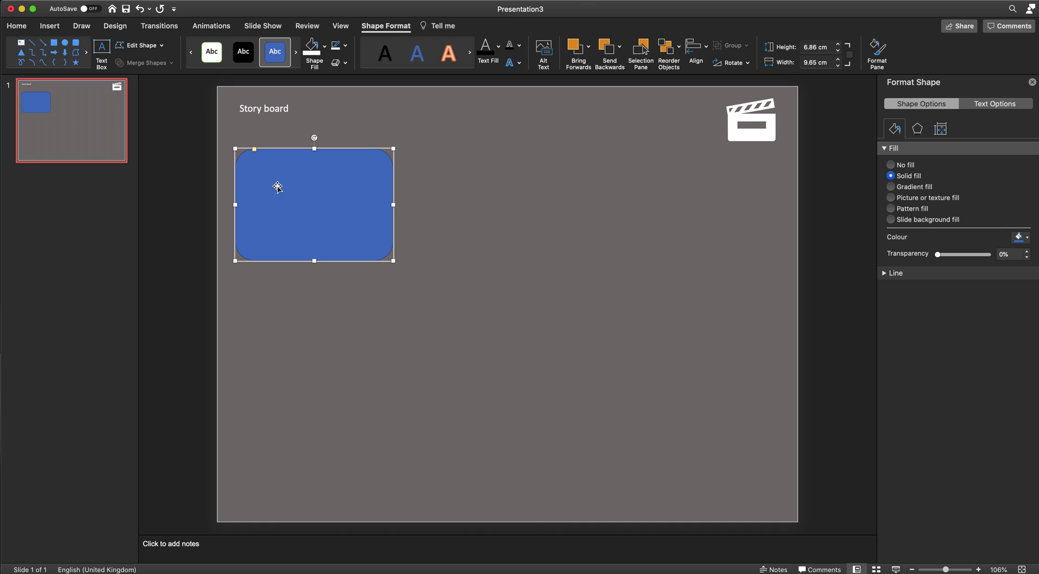
# Paste two copies of the rounded rectangle and align them beside the original as an evenly spaced row of three frames.
pyautogui.press('super+v')
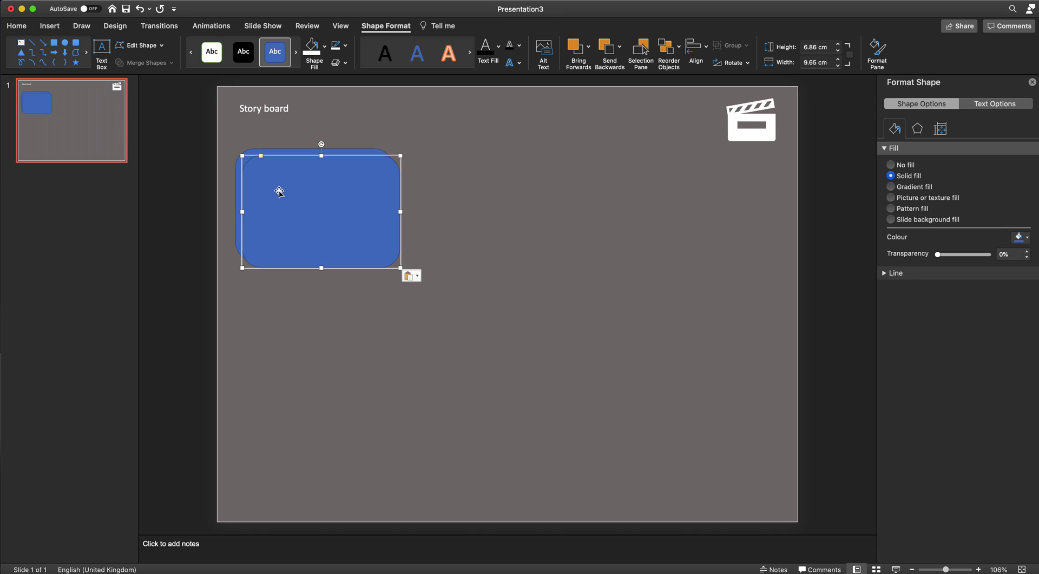
pyautogui.moveTo(278, 190); pyautogui.dragTo(450, 185)
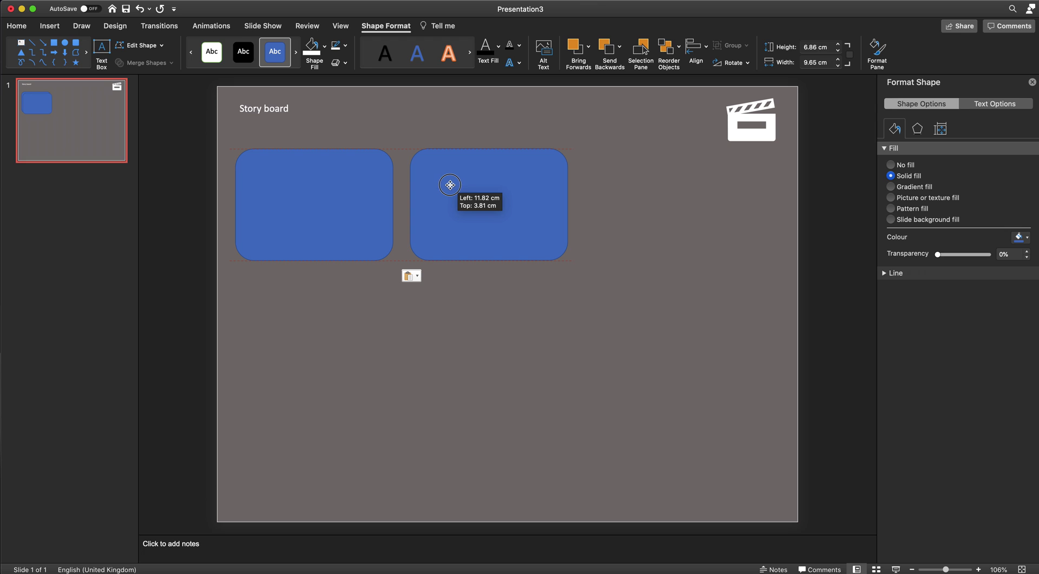
pyautogui.moveTo(450, 185); pyautogui.dragTo(449, 188)
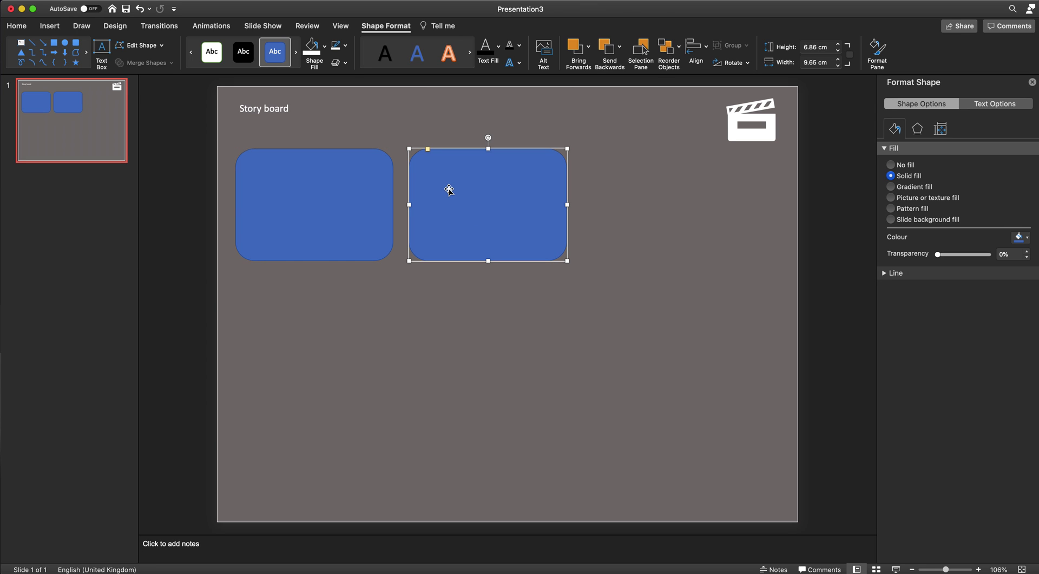
pyautogui.press('super+v')
pyautogui.moveTo(342, 199); pyautogui.dragTo(680, 193)
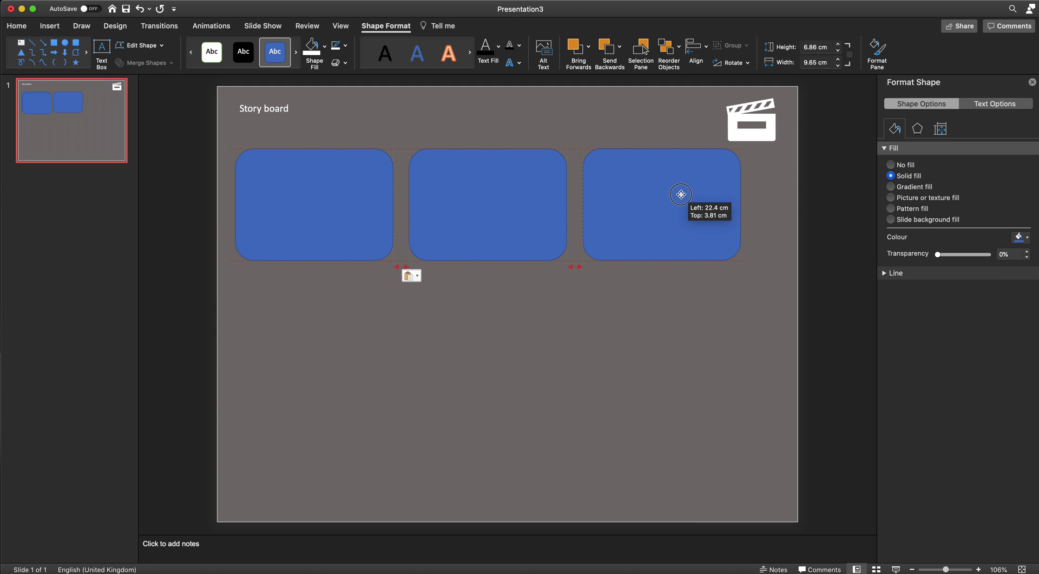
pyautogui.moveTo(681, 193); pyautogui.dragTo(680, 194)
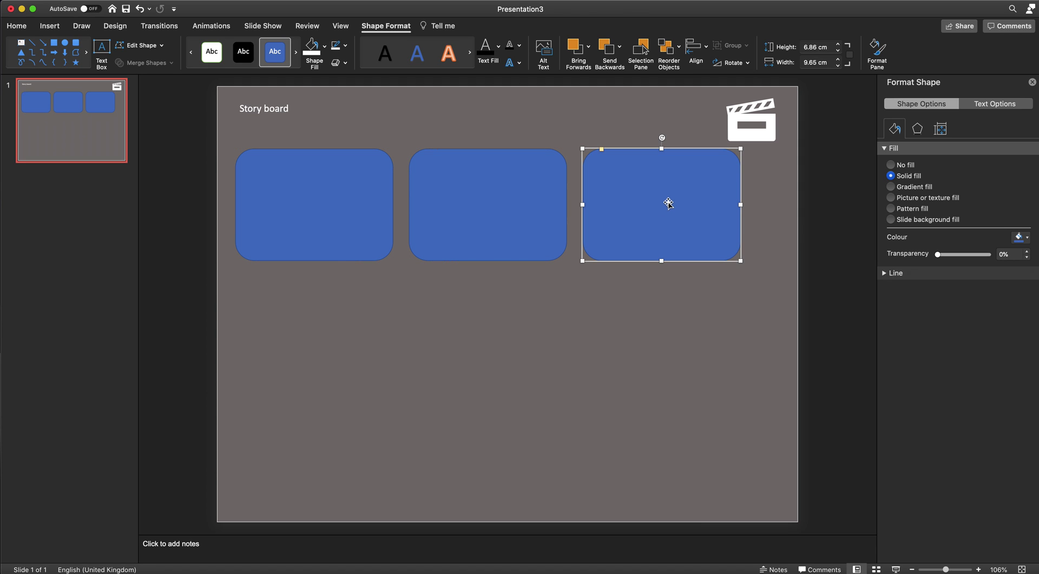
# Duplicate the row of three frames twice and align the copies below it to form a three-by-three grid.
pyautogui.click(353, 216)
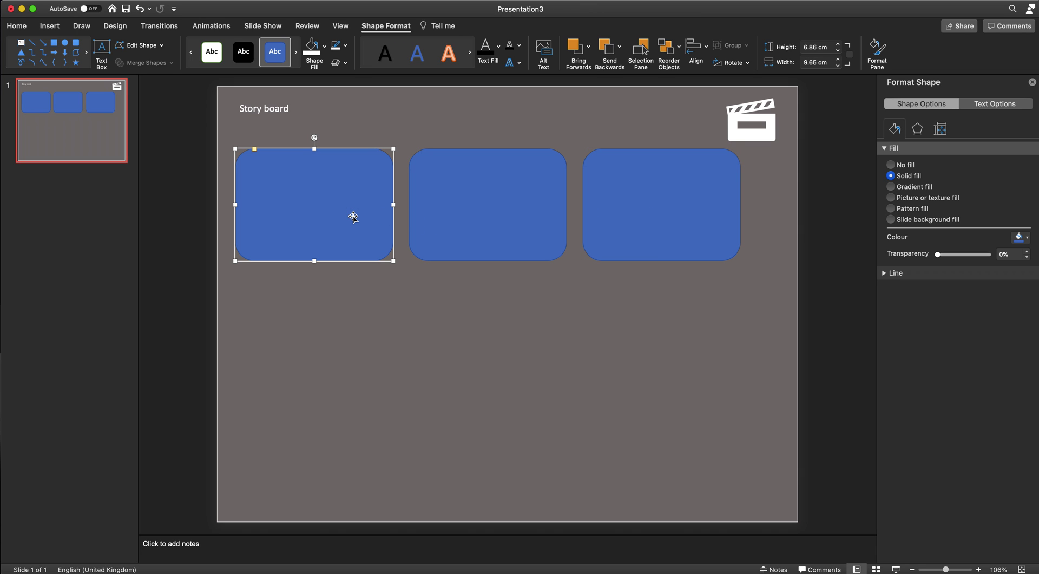
pyautogui.keyDown('shift'); pyautogui.click(502, 221); pyautogui.keyUp('shift')
pyautogui.keyDown('shift'); pyautogui.click(644, 229); pyautogui.keyUp('shift')
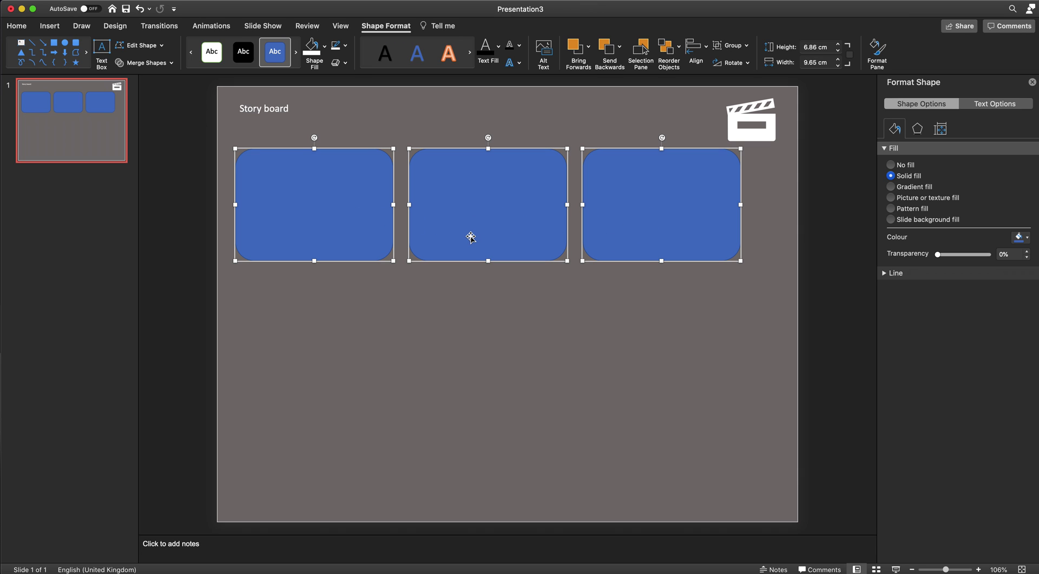
pyautogui.press('super+v')
pyautogui.moveTo(478, 234); pyautogui.dragTo(470, 349)
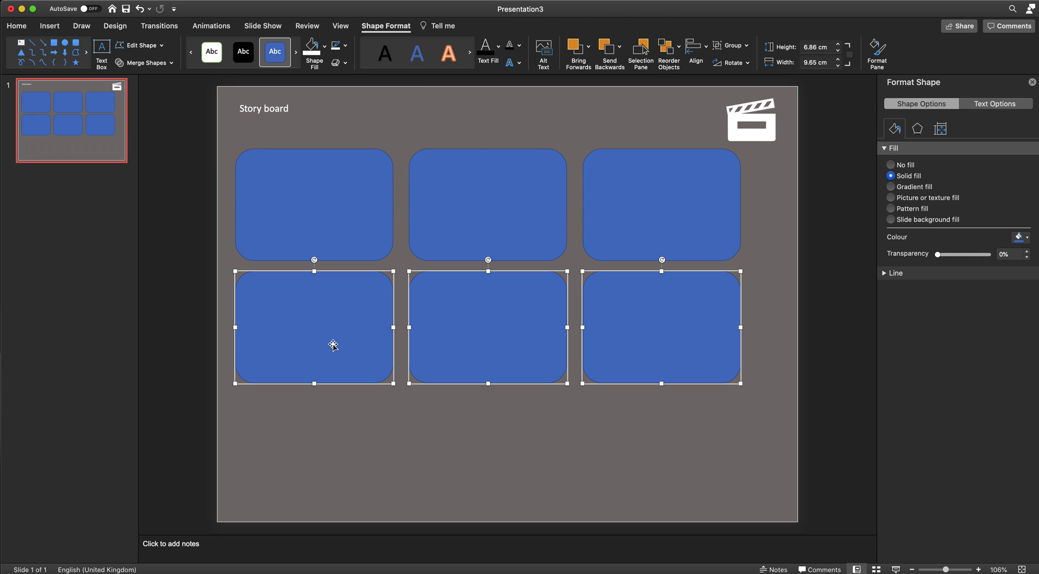
pyautogui.press('super+v')
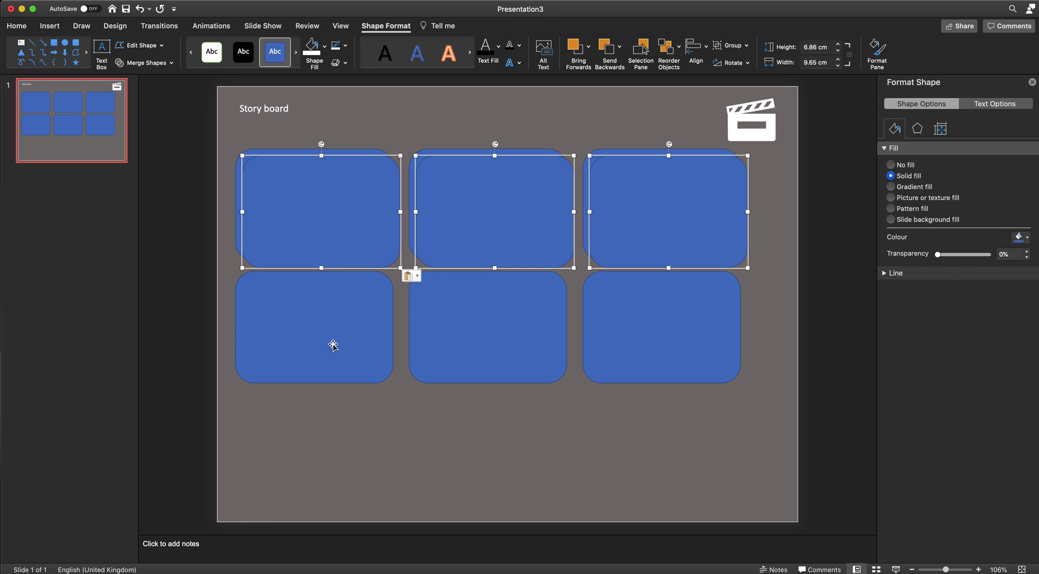
pyautogui.moveTo(492, 186); pyautogui.dragTo(488, 430)
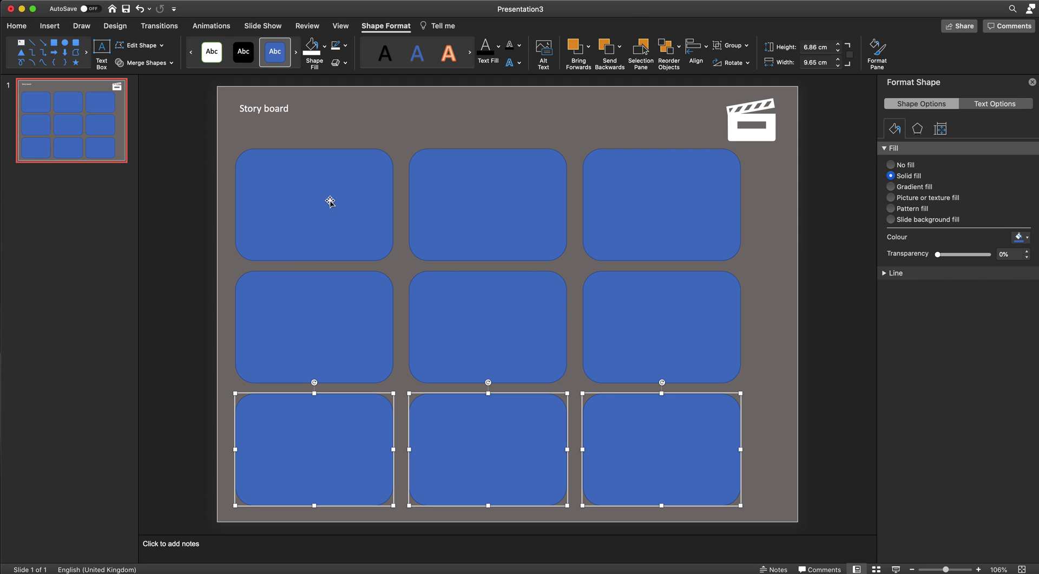
# Fill the first frame in the top row with solid white.
pyautogui.click(332, 202)
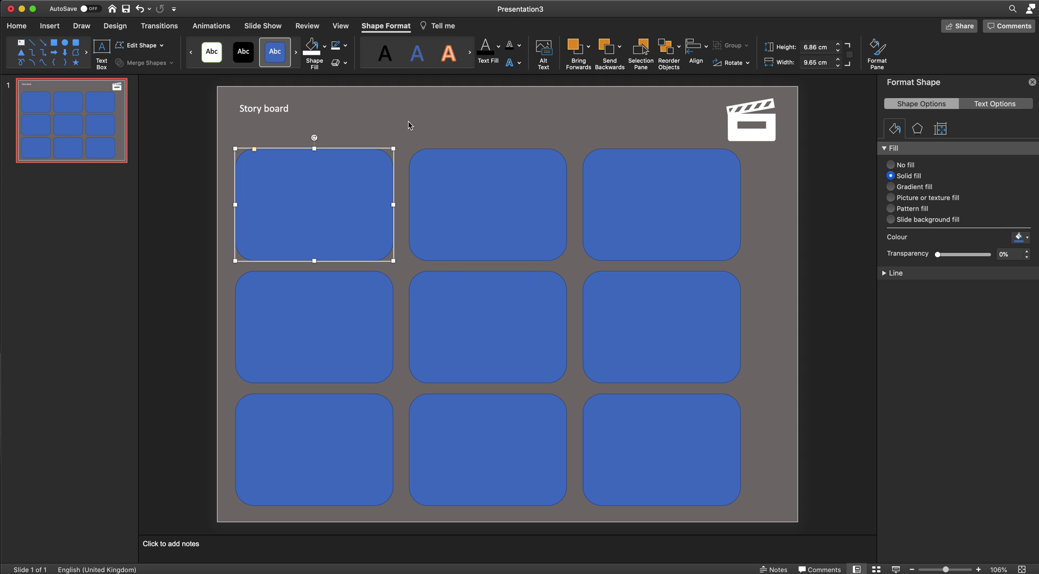
pyautogui.click(324, 46)
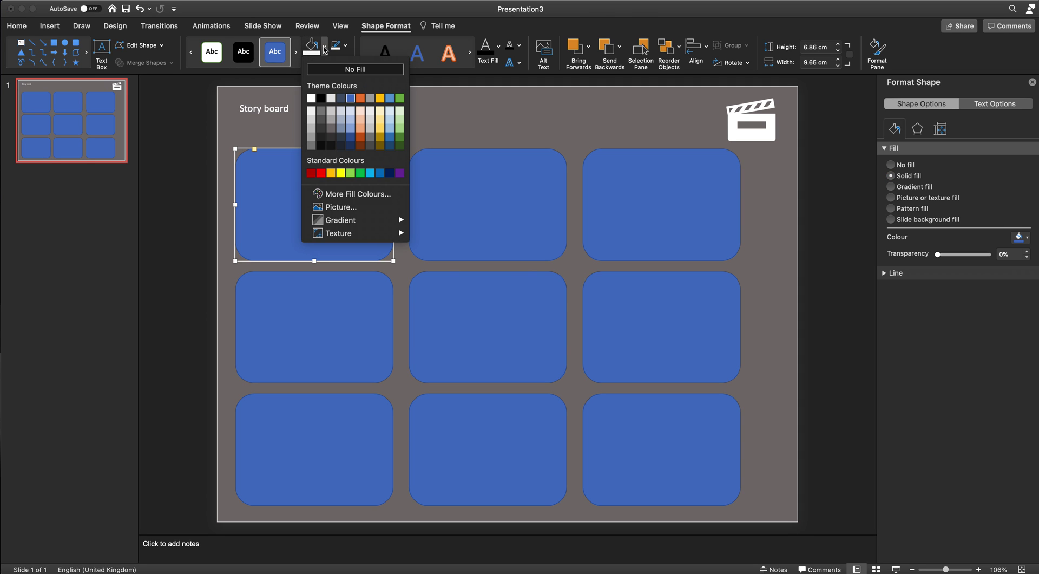
pyautogui.click(311, 98)
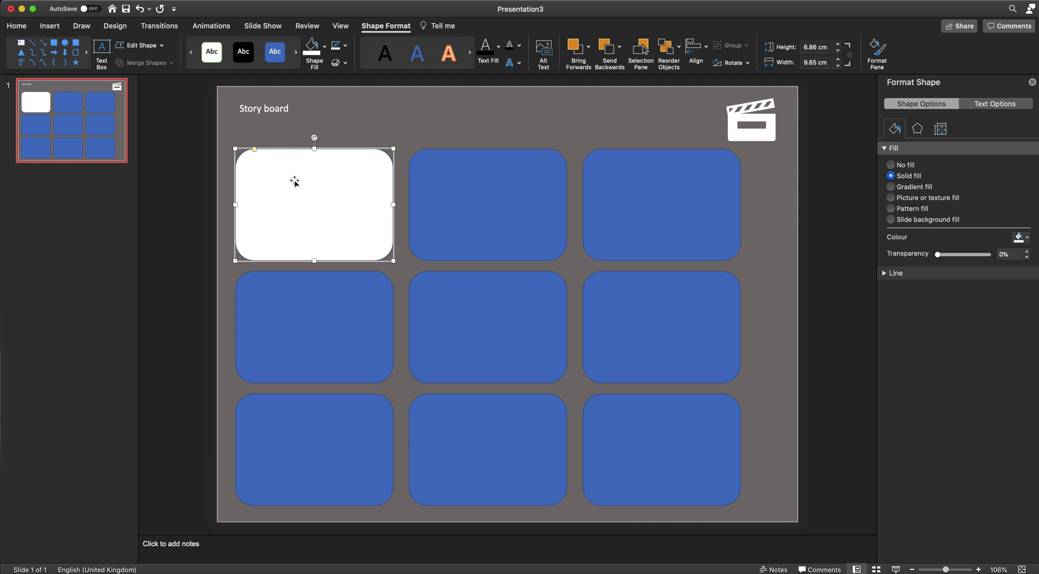
pyautogui.click(291, 179)
pyautogui.click(382, 115)
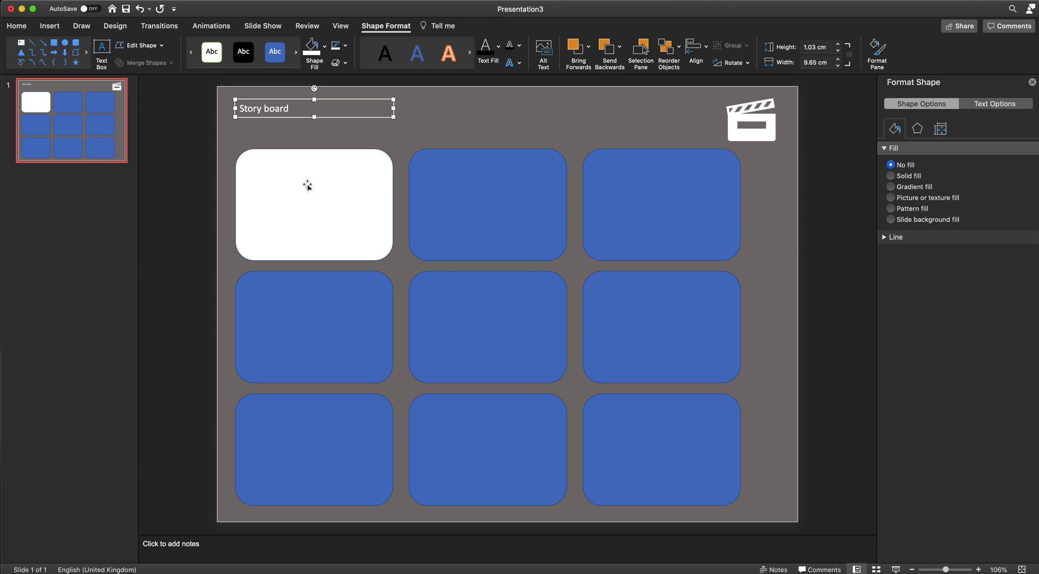
# Fill the first frame in the top row with the picture myaston.jpg from the Desktop.
pyautogui.click(328, 200)
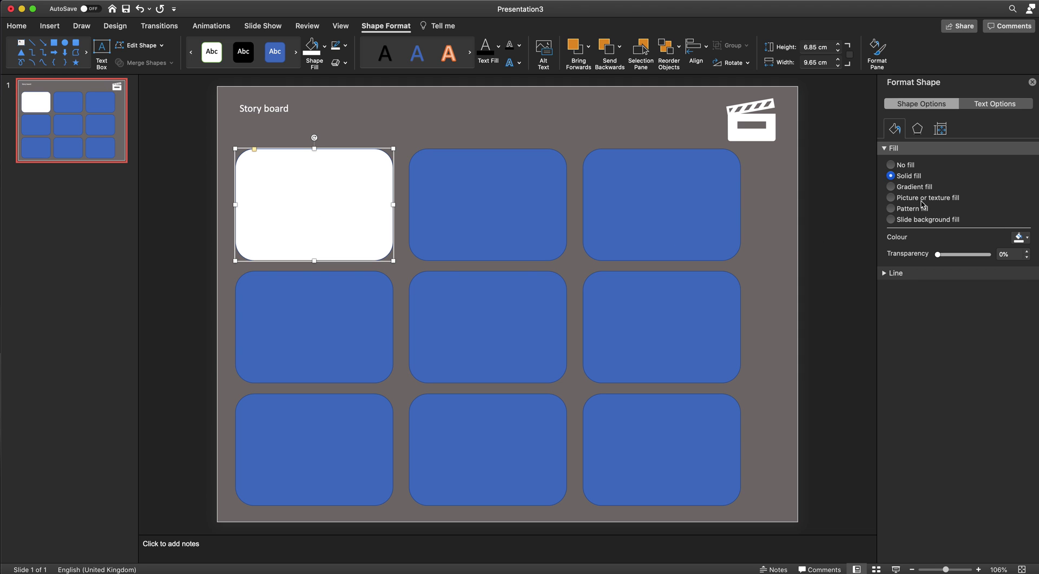
pyautogui.click(894, 198)
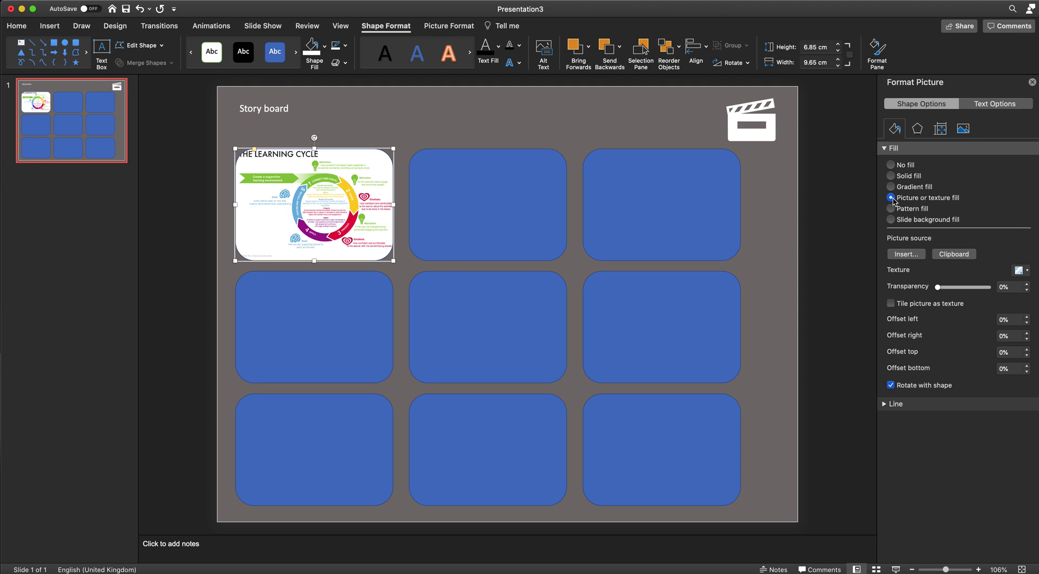
pyautogui.click(908, 254)
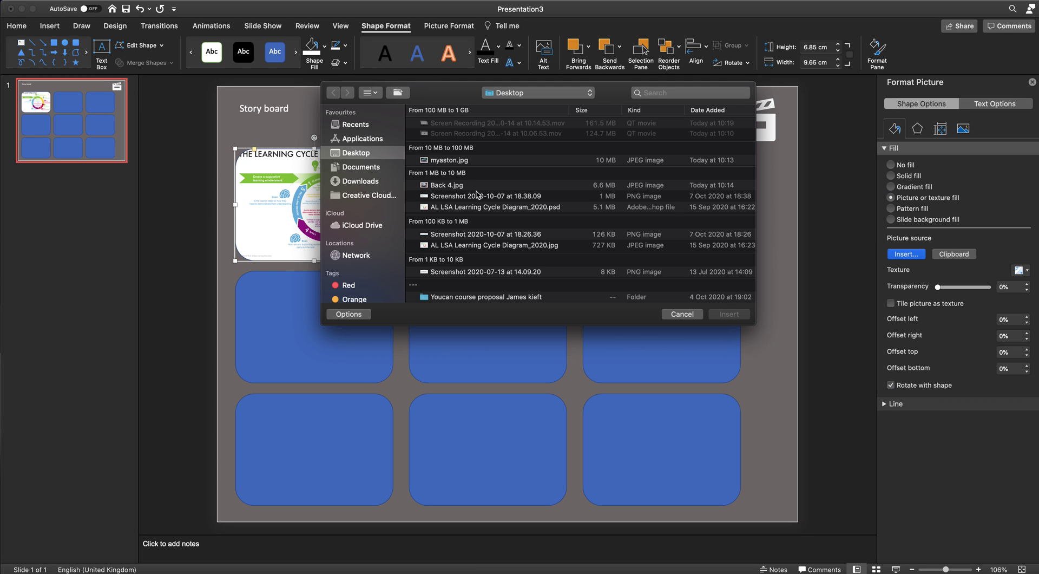
pyautogui.click(441, 162)
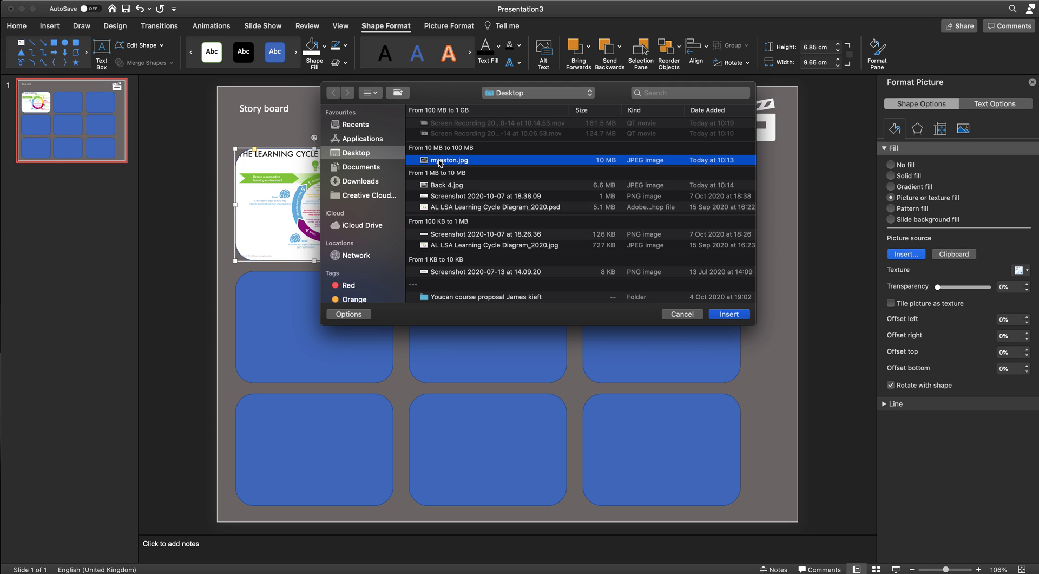
pyautogui.click(729, 313)
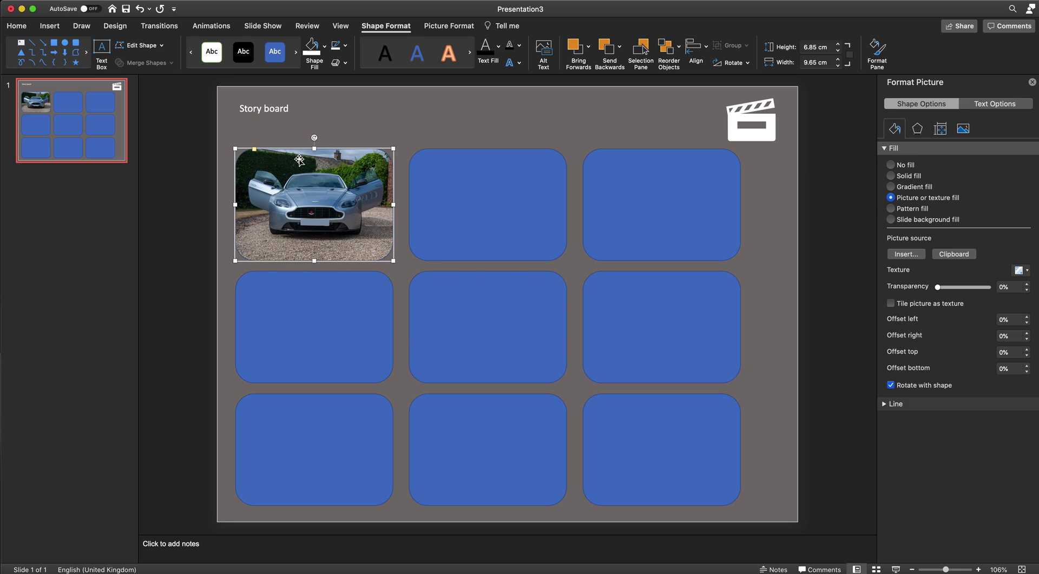
# Fill the middle frame in the top row with the picture Back 4.jpg from the Desktop.
pyautogui.click(515, 200)
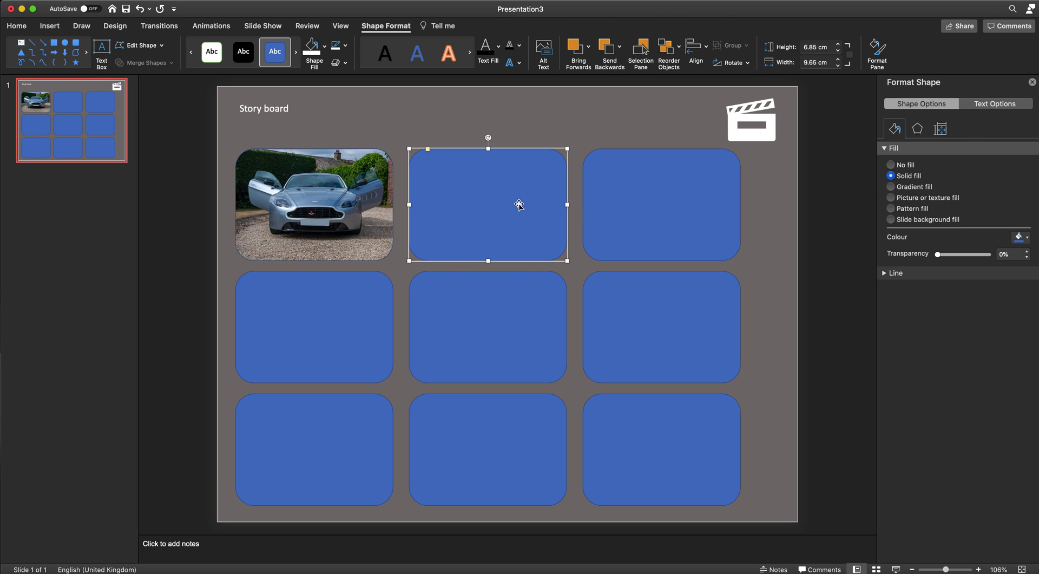
pyautogui.click(890, 198)
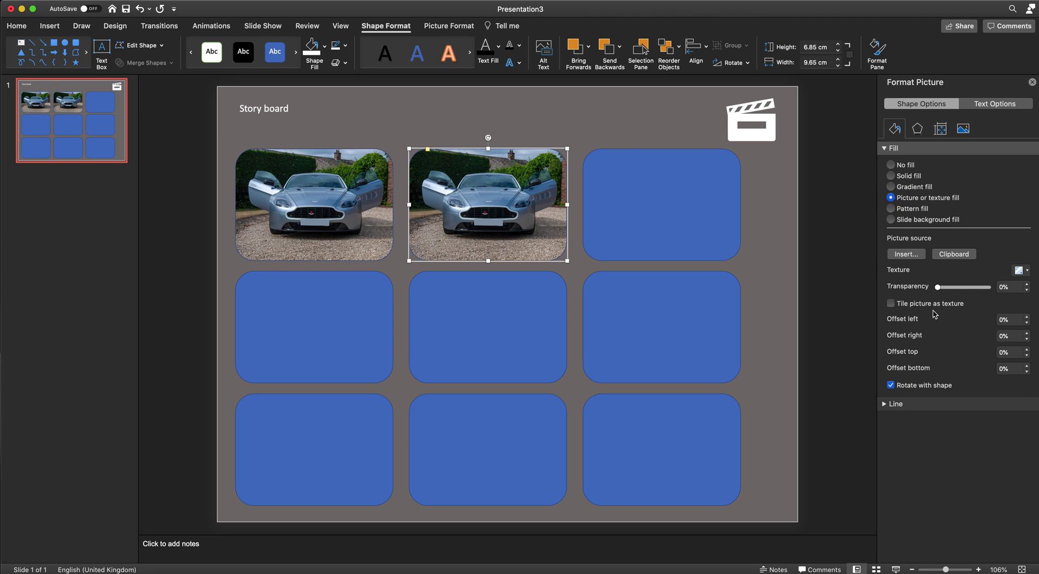
pyautogui.click(911, 256)
pyautogui.click(445, 186)
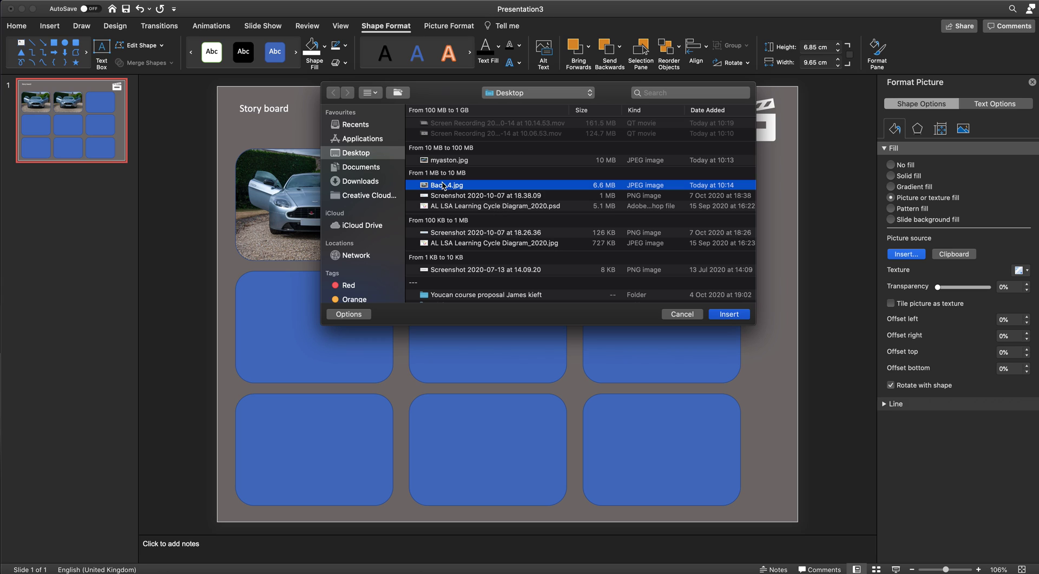
pyautogui.click(731, 315)
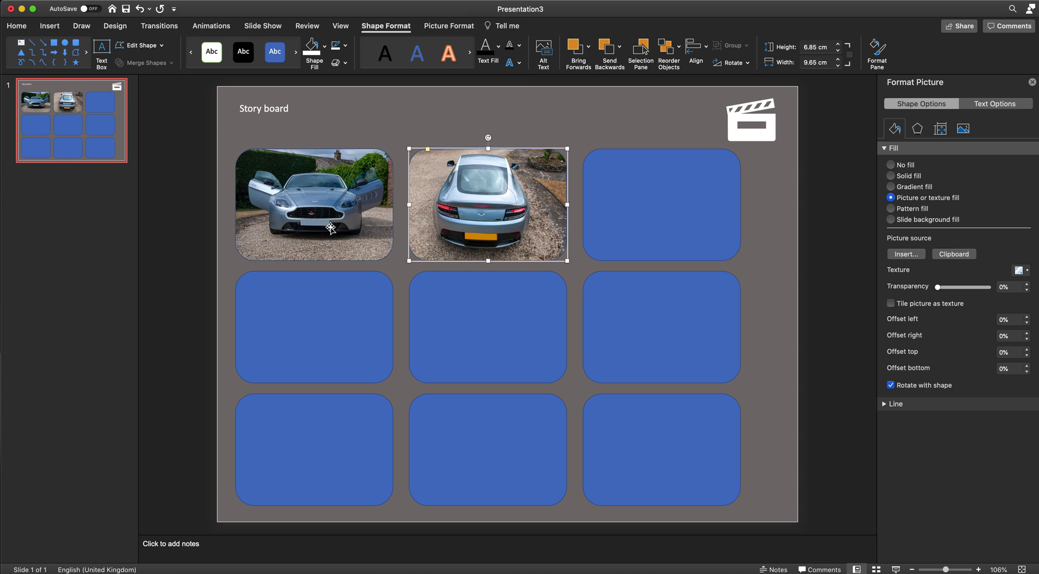
# Duplicate the storyboard slide to add a second storyboard page.
pyautogui.rightClick(118, 138)
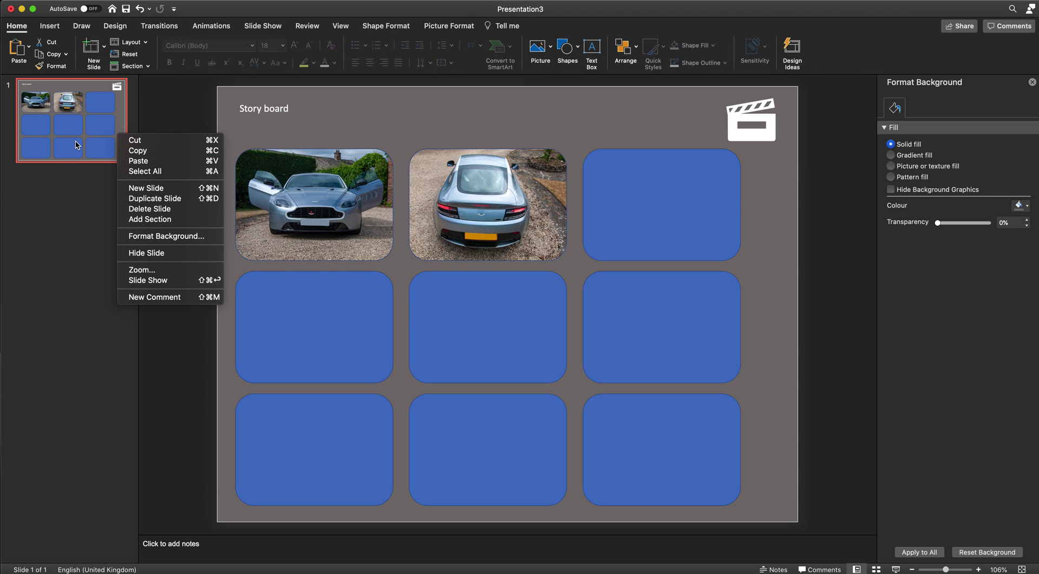
pyautogui.click(156, 198)
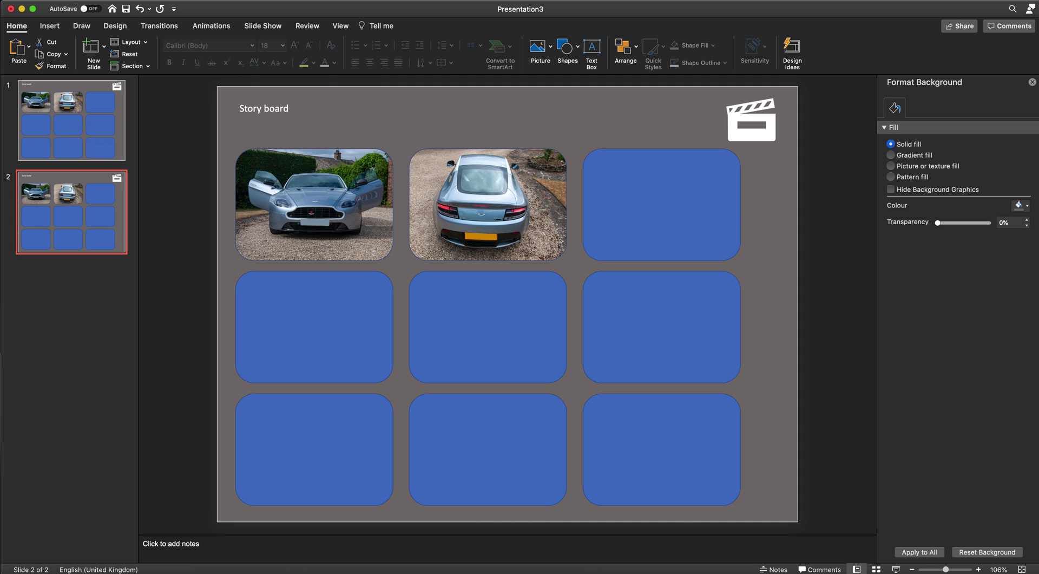
# Export the presentation to the Desktop as a PDF named "Storyboard".
pyautogui.click(69, 0)
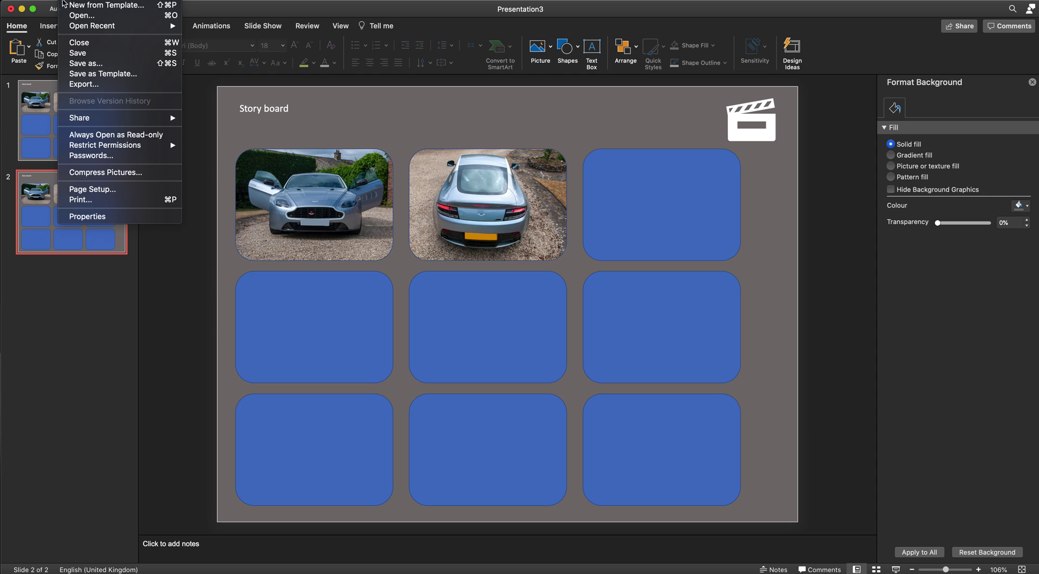
pyautogui.click(85, 85)
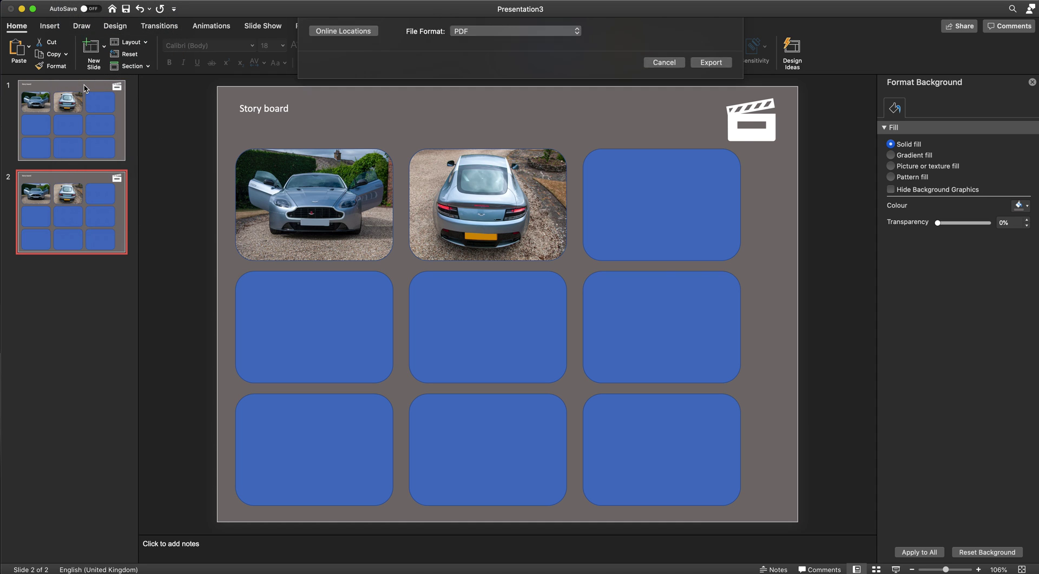
pyautogui.click(578, 96)
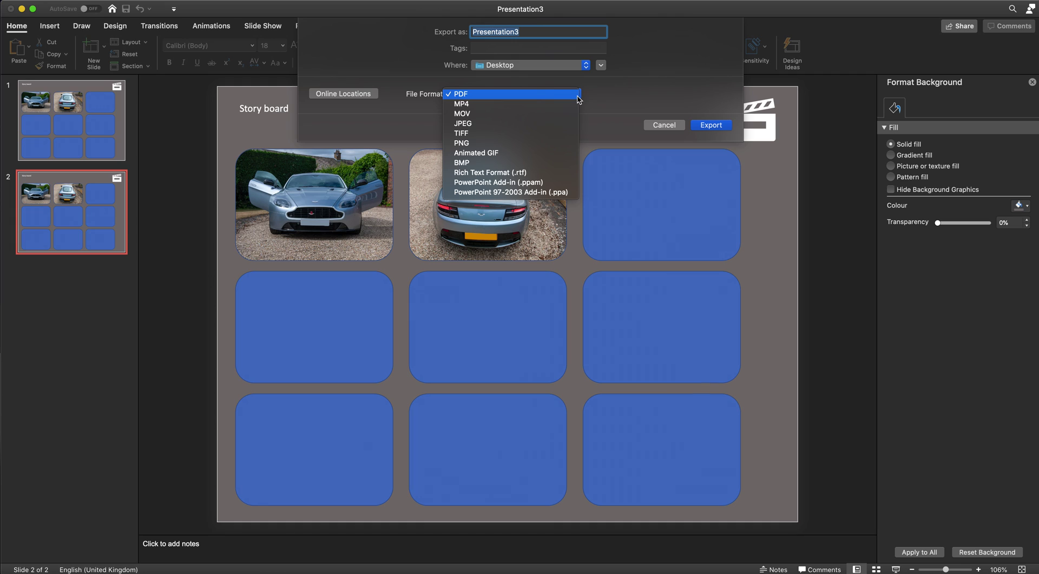
pyautogui.click(529, 95)
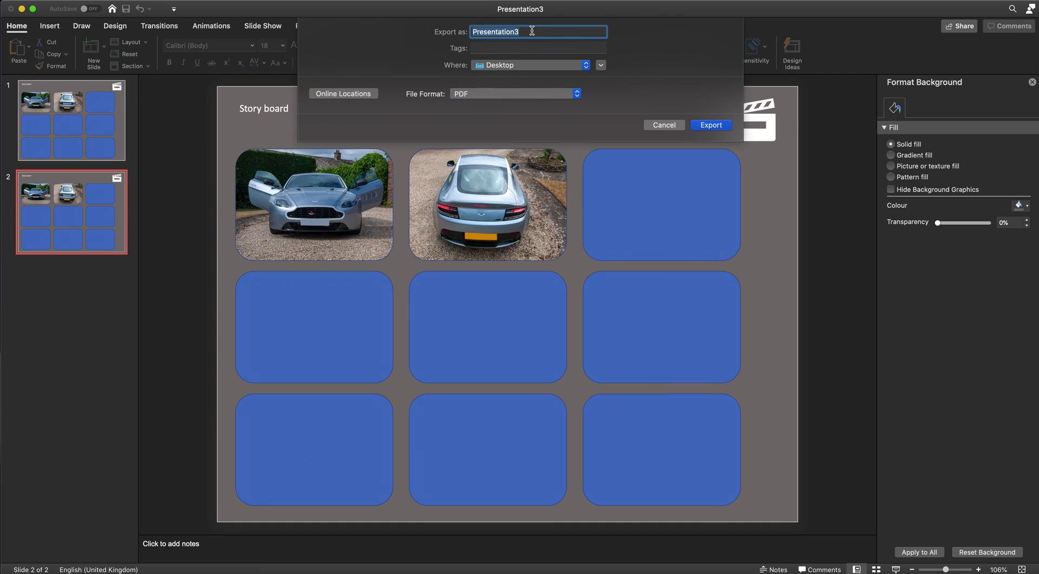
pyautogui.moveTo(532, 31); pyautogui.dragTo(453, 34)
pyautogui.write('Storyboard')
pyautogui.click(718, 128)
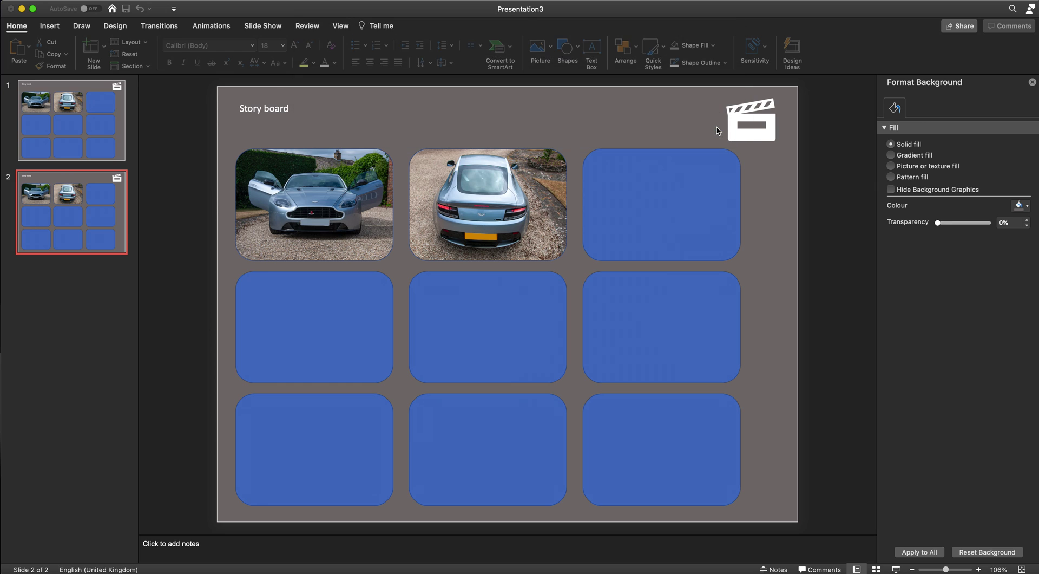